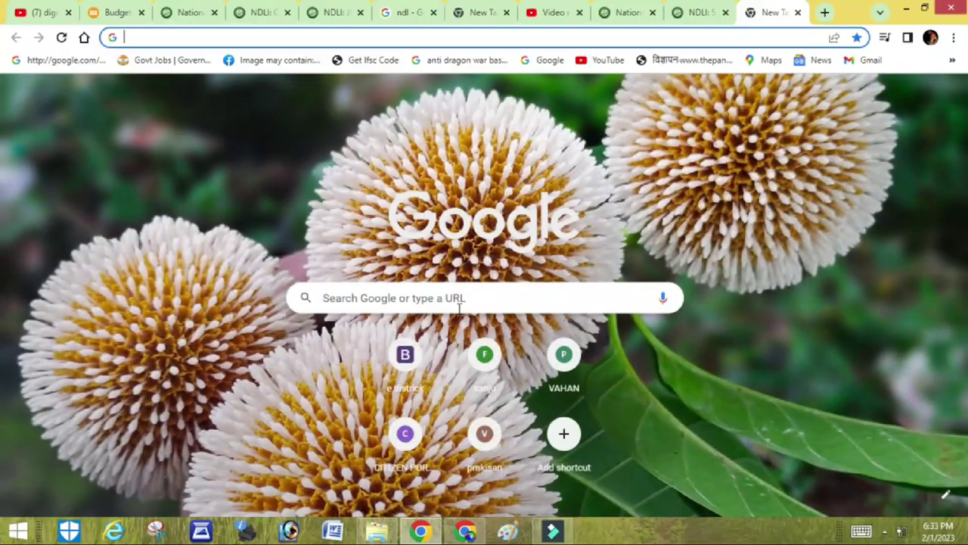
Search Google for 'ndl' from the new tab page
{"action": "left_click", "coordinate": [455, 303]}
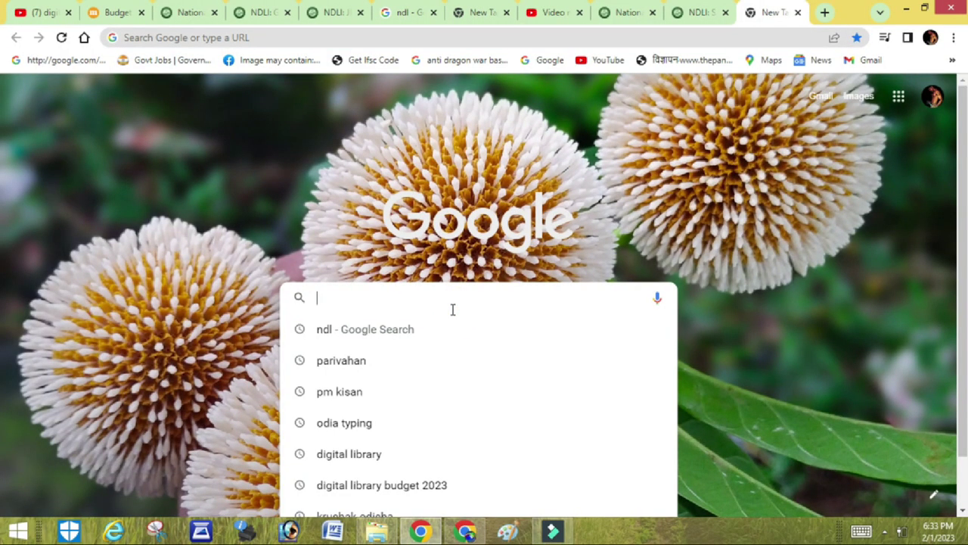
{"action": "type", "text": "ndl"}
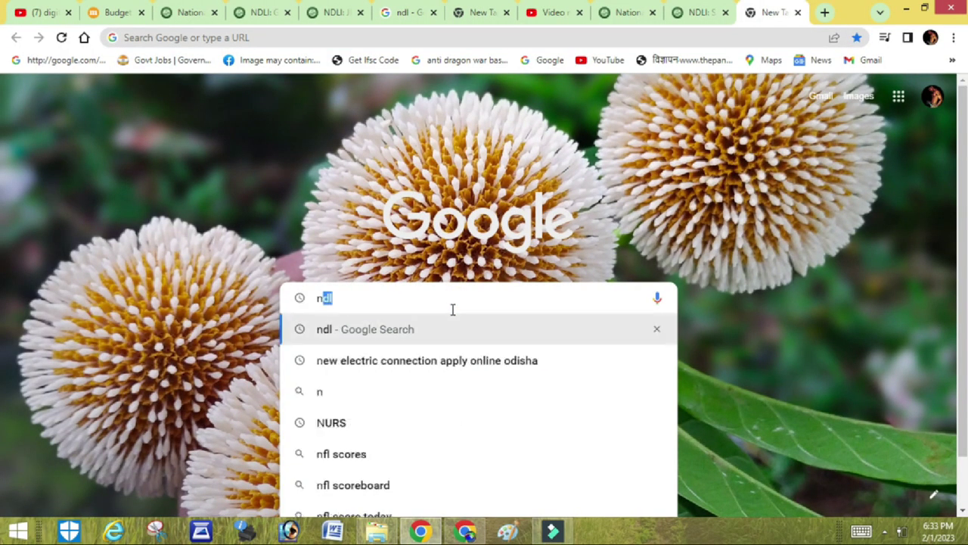
{"action": "key", "text": "Return"}
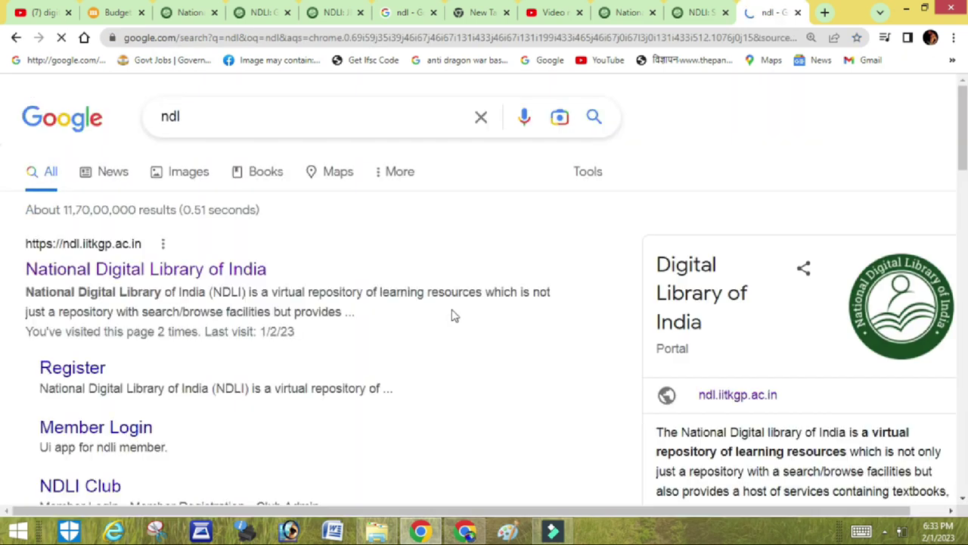
Open the National Digital Library of India homepage, look it over, and bring up Member Log-In
{"action": "left_click", "coordinate": [90, 266]}
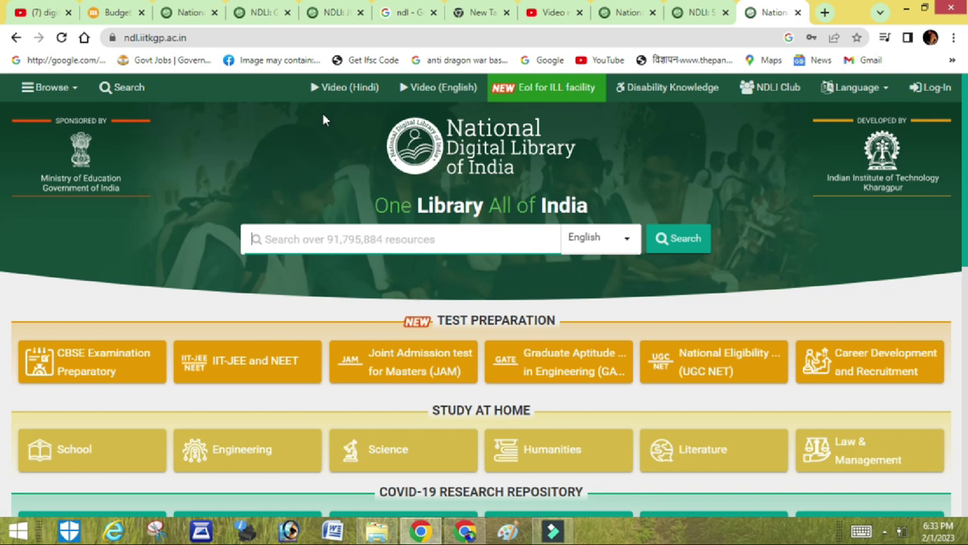
{"action": "scroll", "coordinate": [325, 166], "scroll_direction": "down", "scroll_amount": 2}
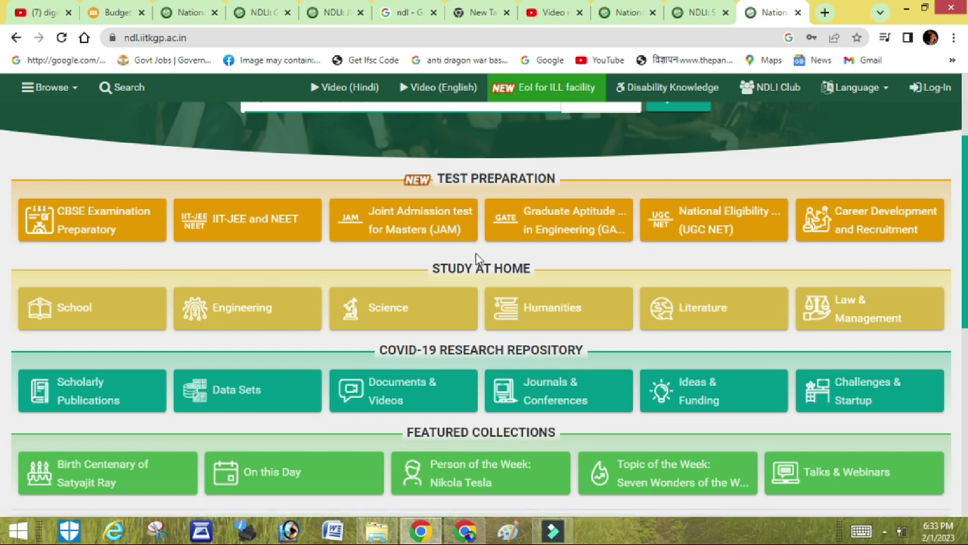
{"action": "scroll", "coordinate": [294, 280], "scroll_direction": "down", "scroll_amount": 7}
{"action": "scroll", "coordinate": [727, 330], "scroll_direction": "up", "scroll_amount": 7}
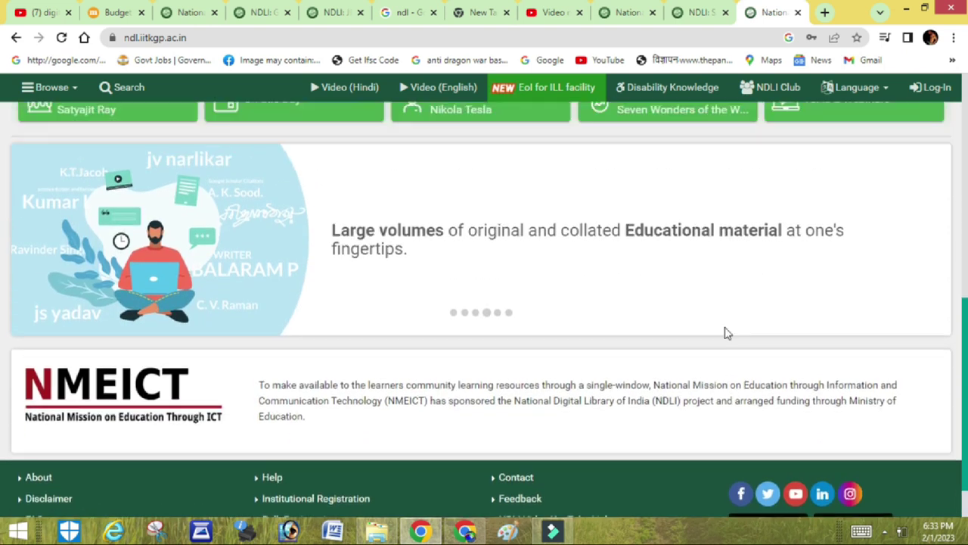
{"action": "left_click", "coordinate": [939, 88]}
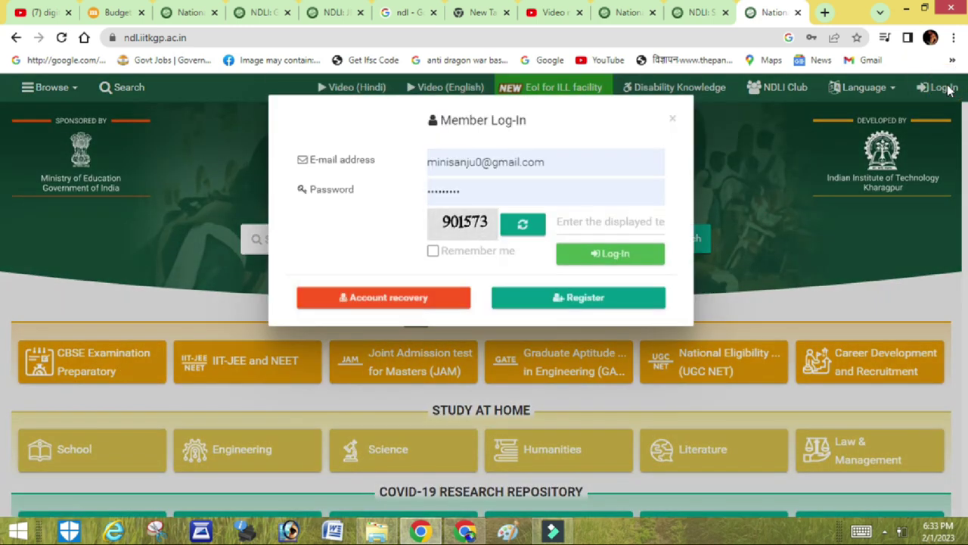
On the registration form, enter the member's first and last name and a new e-mail address
{"action": "left_click", "coordinate": [567, 314]}
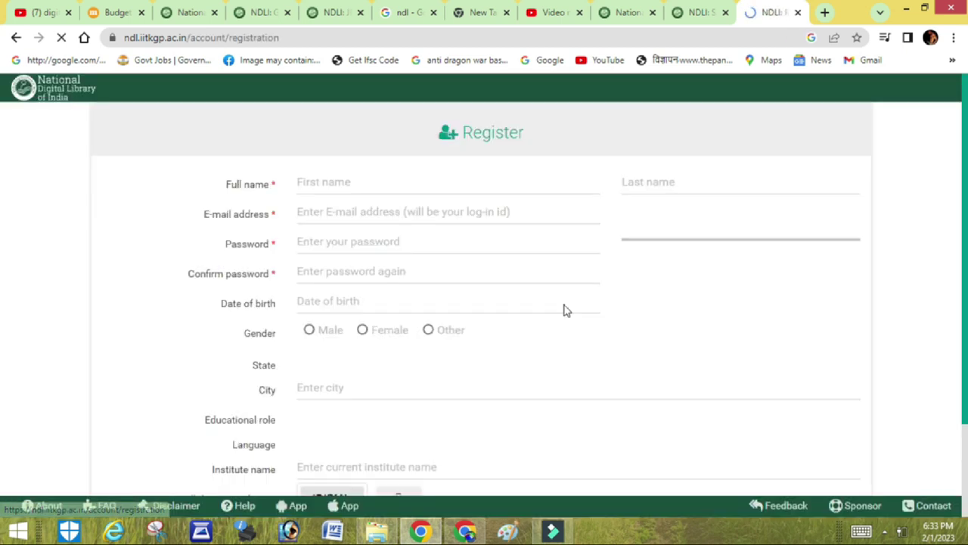
{"action": "left_click", "coordinate": [370, 180]}
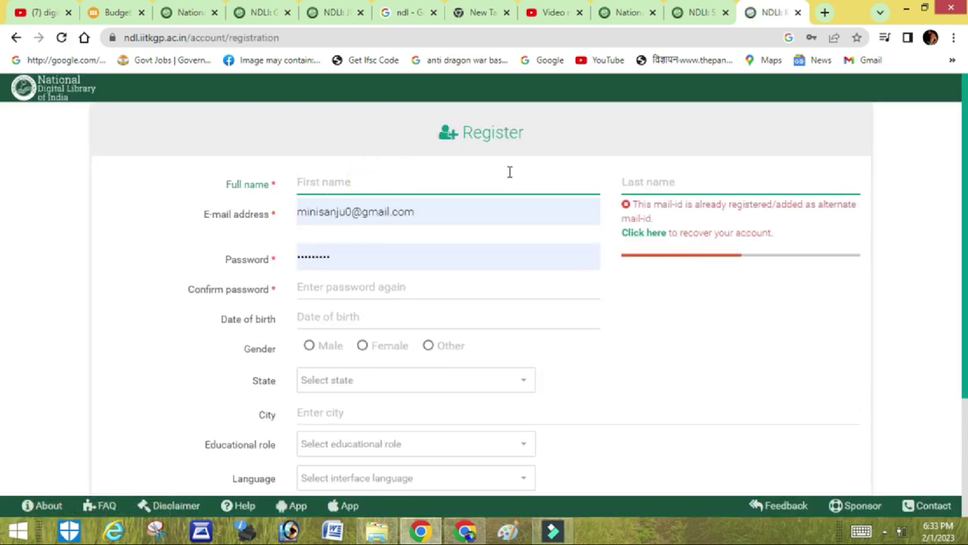
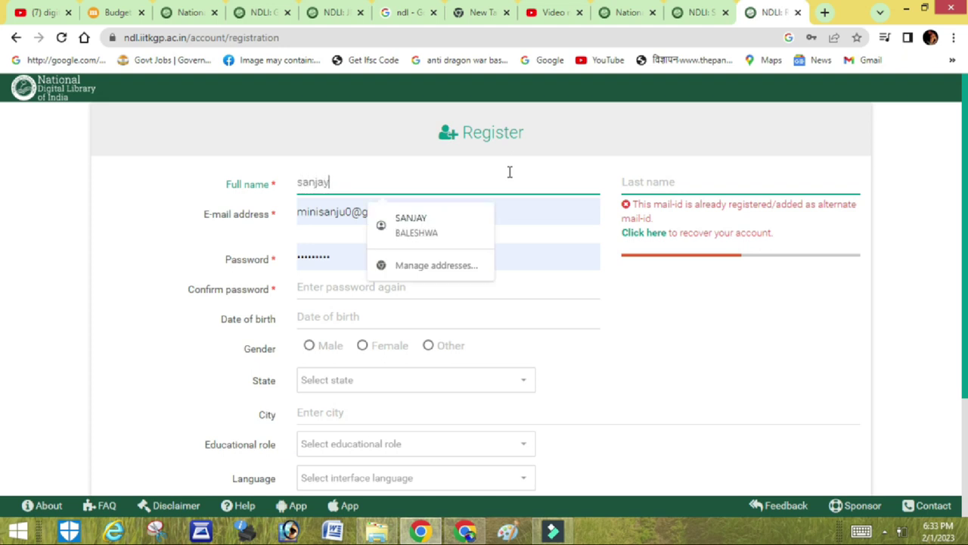
{"action": "key", "text": "Tab"}
{"action": "key", "text": "Tab"}
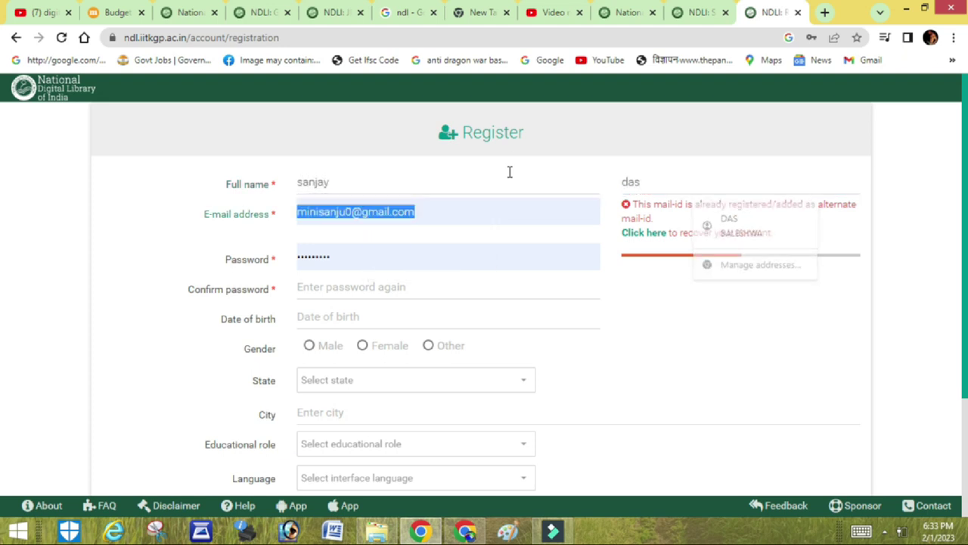
{"action": "key", "text": "BackSpace"}
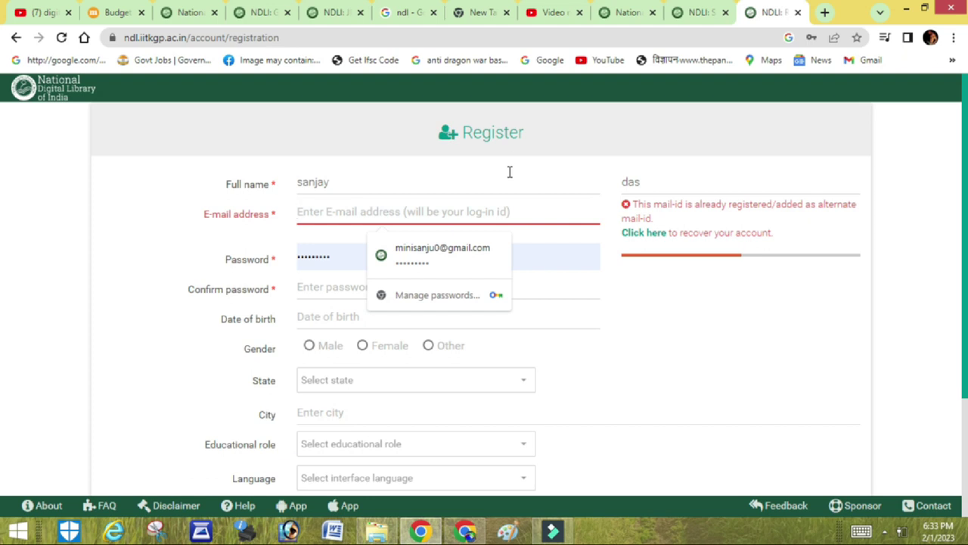
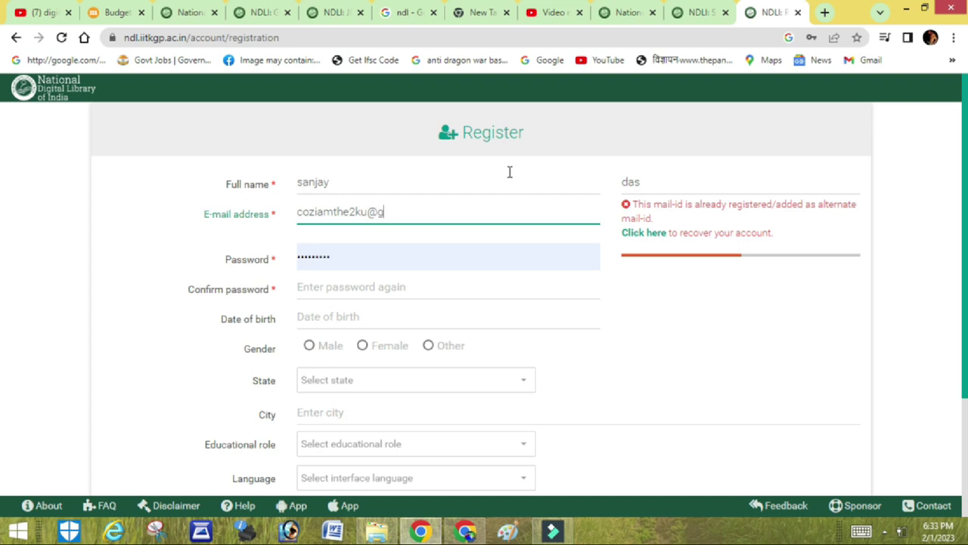
{"action": "key", "text": "Tab"}
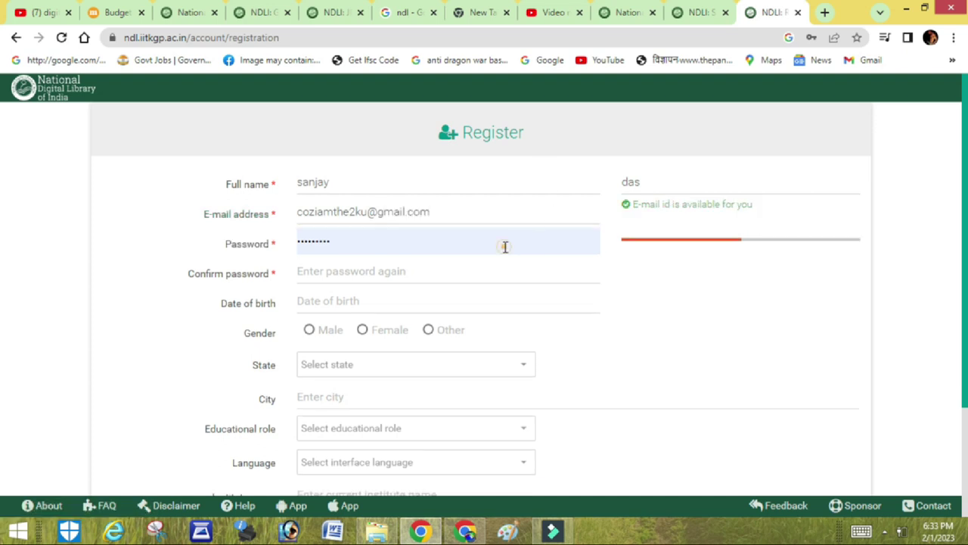
Enter the account password and a matching password confirmation
{"action": "left_click", "coordinate": [505, 247]}
{"action": "key", "text": "BackSpace"}
{"action": "key", "text": "BackSpace"}
{"action": "key", "text": "BackSpace"}
{"action": "key", "text": "BackSpace"}
{"action": "key", "text": "BackSpace"}
{"action": "key", "text": "BackSpace"}
{"action": "key", "text": "BackSpace"}
{"action": "key", "text": "BackSpace"}
{"action": "key", "text": "BackSpace"}
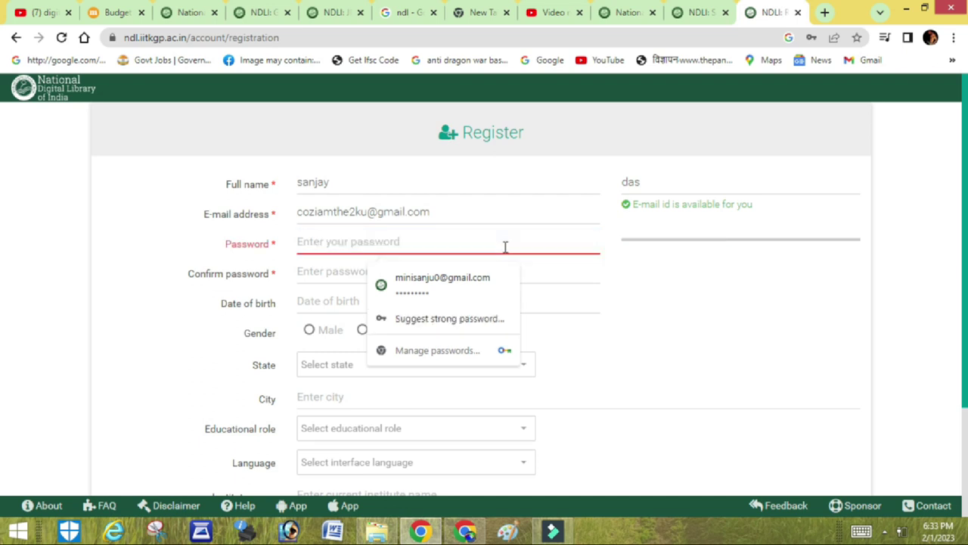
{"action": "key", "text": "Caps_Lock"}
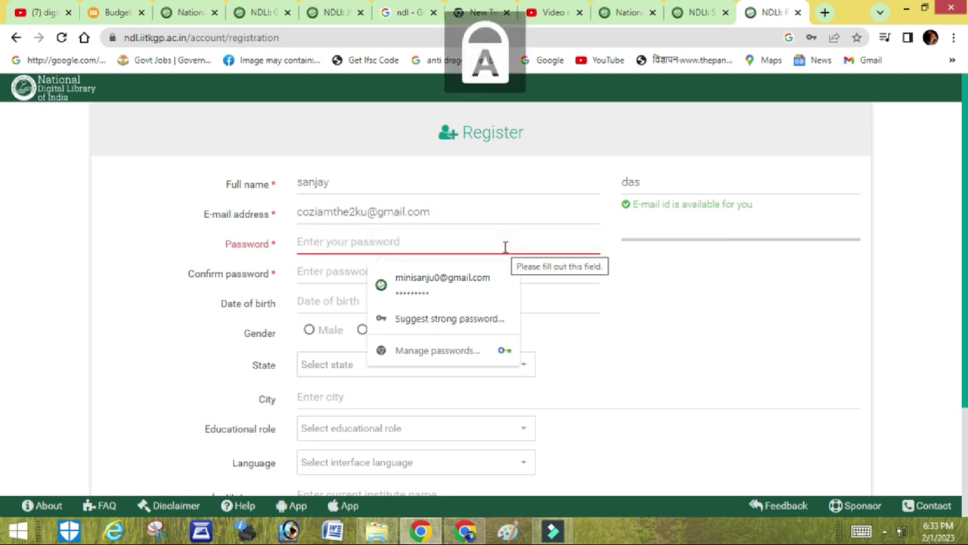
{"action": "key", "text": "Caps_Lock"}
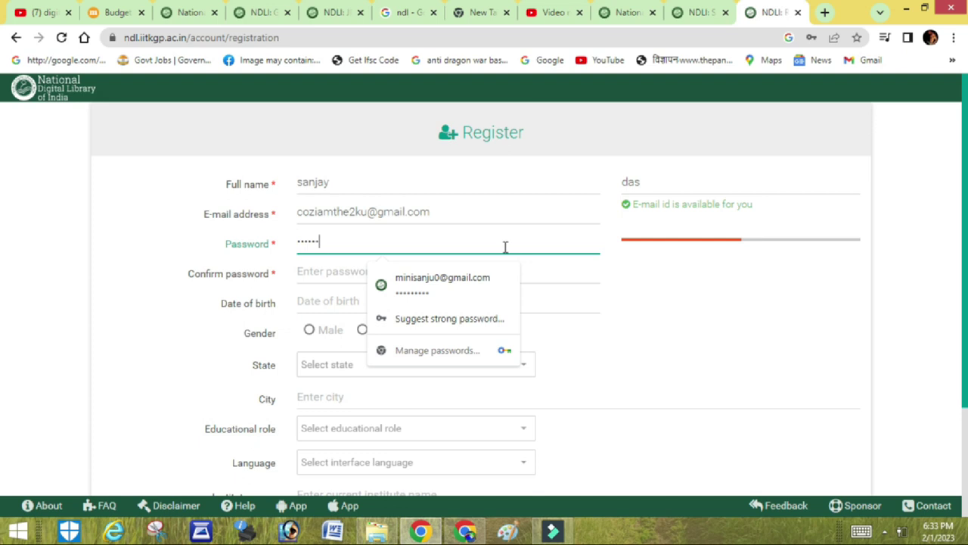
{"action": "key", "text": "Tab"}
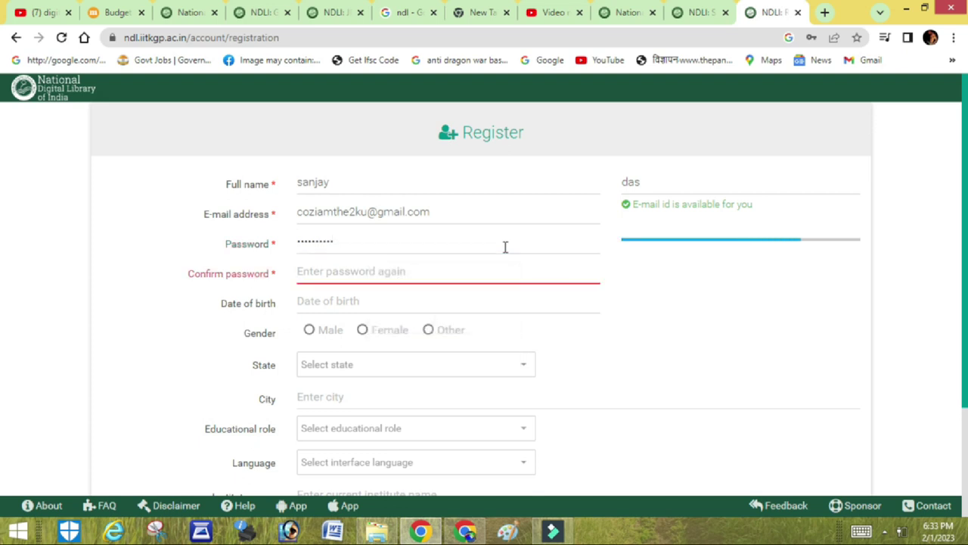
{"action": "key", "text": "Caps_Lock"}
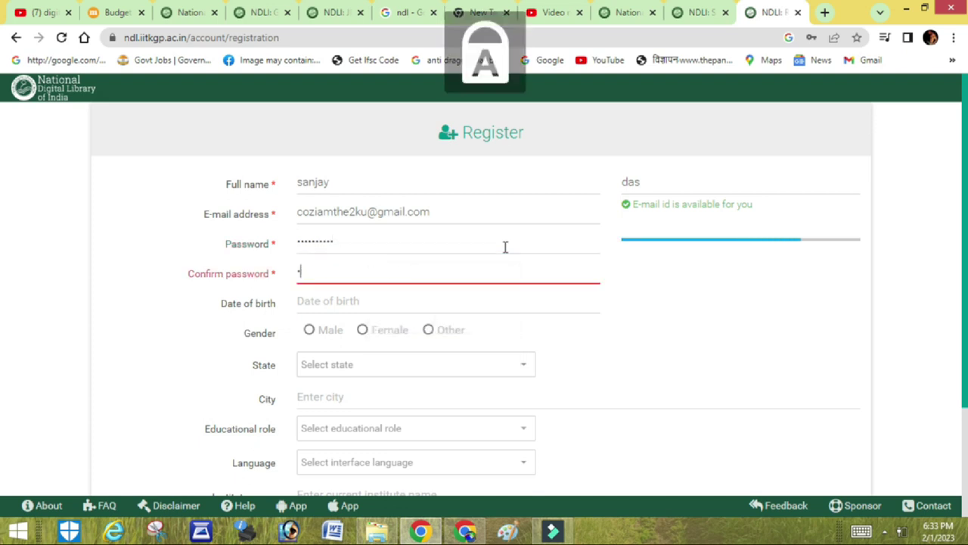
{"action": "key", "text": "Caps_Lock"}
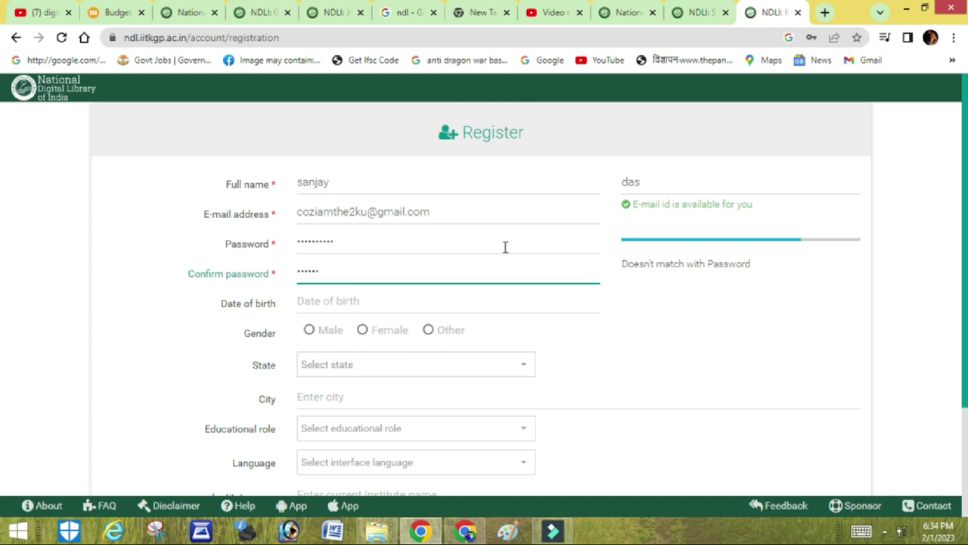
{"action": "key", "text": "Tab"}
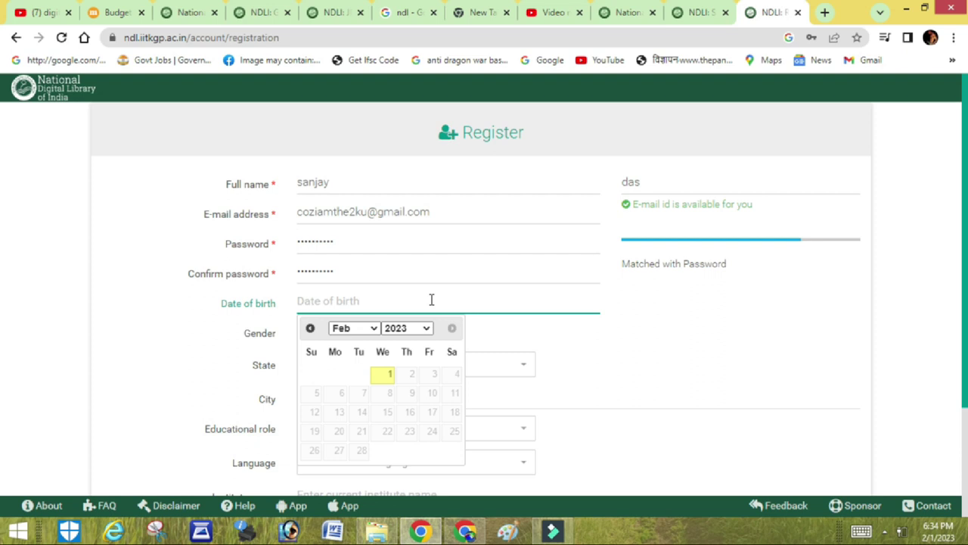
{"action": "left_click", "coordinate": [409, 328]}
{"action": "scroll", "coordinate": [424, 189], "scroll_direction": "up", "scroll_amount": 4}
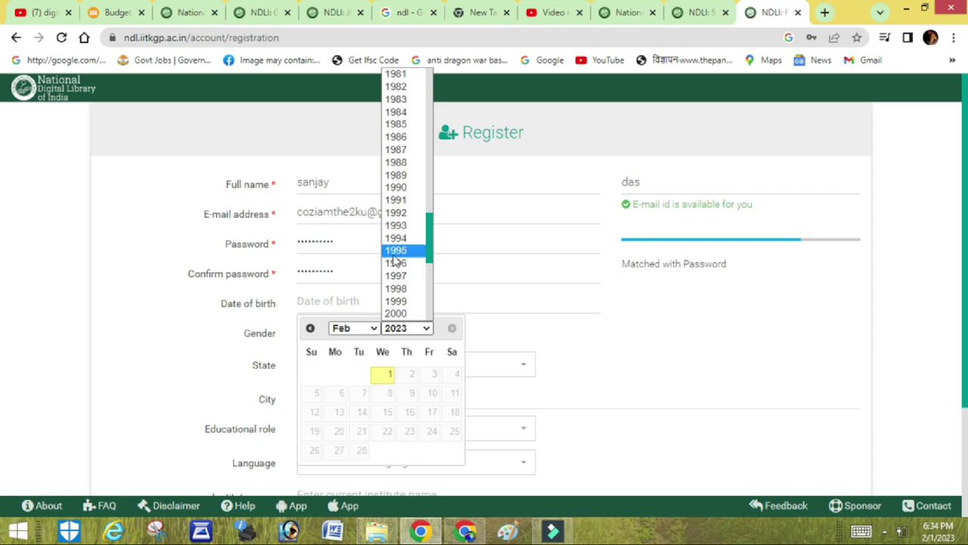
{"action": "left_click", "coordinate": [393, 253]}
{"action": "left_click", "coordinate": [371, 328]}
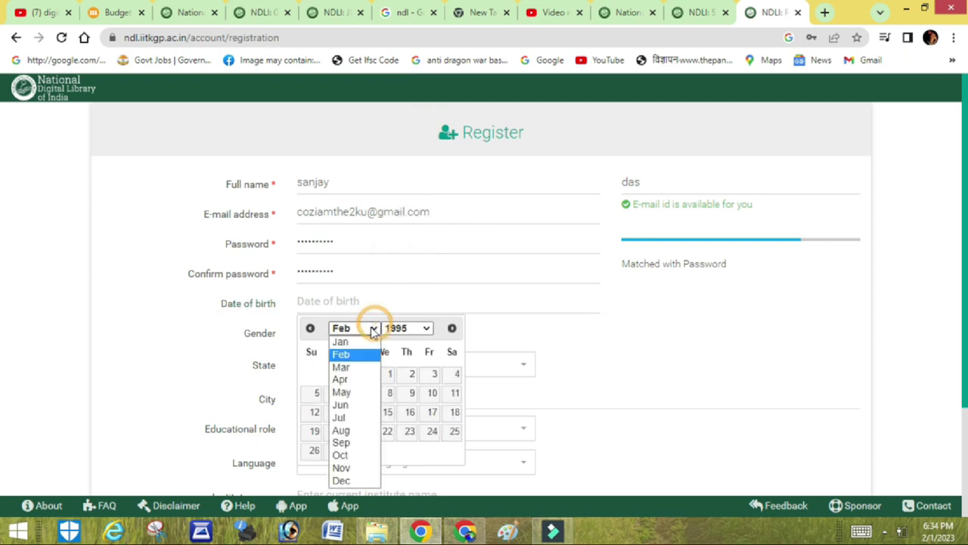
{"action": "left_click", "coordinate": [345, 392]}
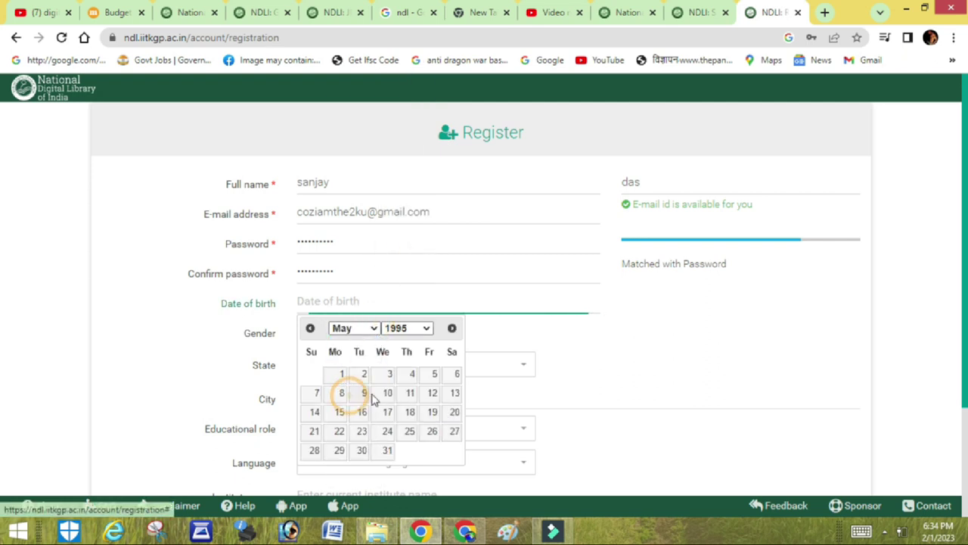
{"action": "left_click", "coordinate": [392, 431]}
{"action": "left_click", "coordinate": [310, 331]}
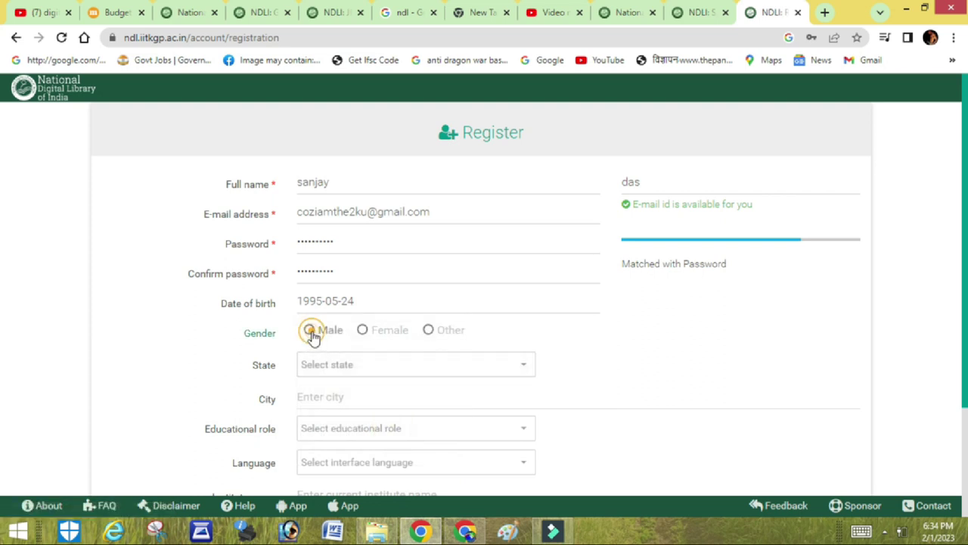
Choose Odisha as the state, enter the city, and scroll the educational role list to Life long learner
{"action": "left_click", "coordinate": [339, 371]}
{"action": "scroll", "coordinate": [393, 242], "scroll_direction": "down", "scroll_amount": 3}
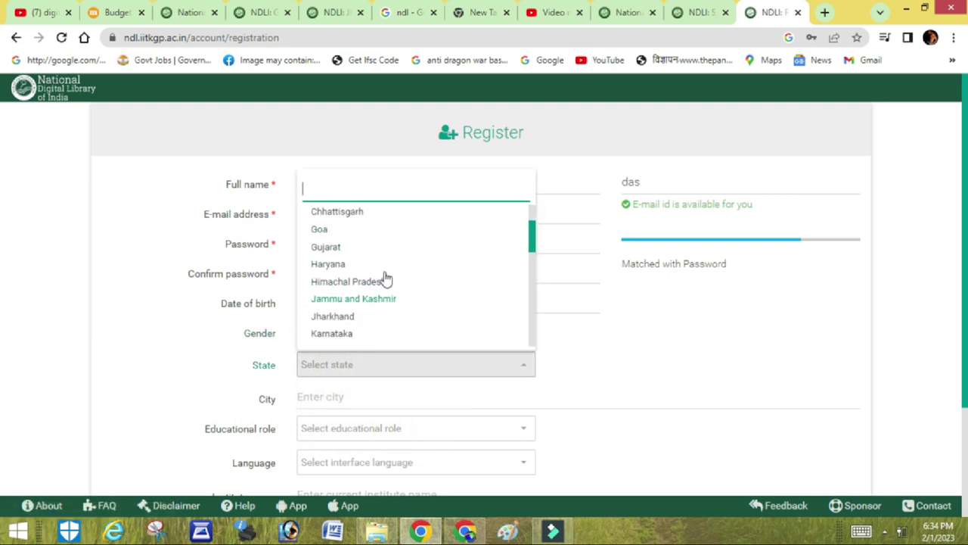
{"action": "scroll", "coordinate": [403, 263], "scroll_direction": "down", "scroll_amount": 2}
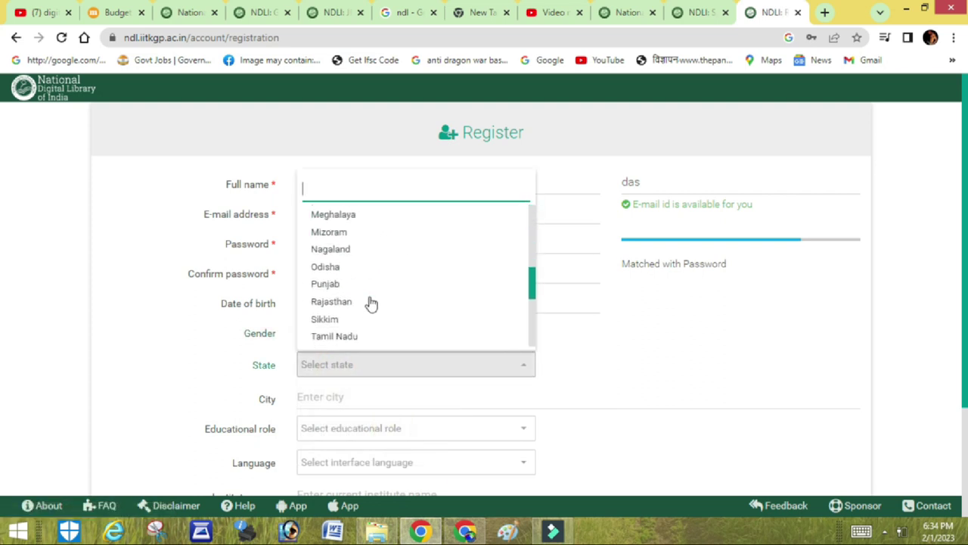
{"action": "left_click", "coordinate": [354, 265]}
{"action": "scroll", "coordinate": [348, 287], "scroll_direction": "down", "scroll_amount": 2}
{"action": "left_click", "coordinate": [355, 255]}
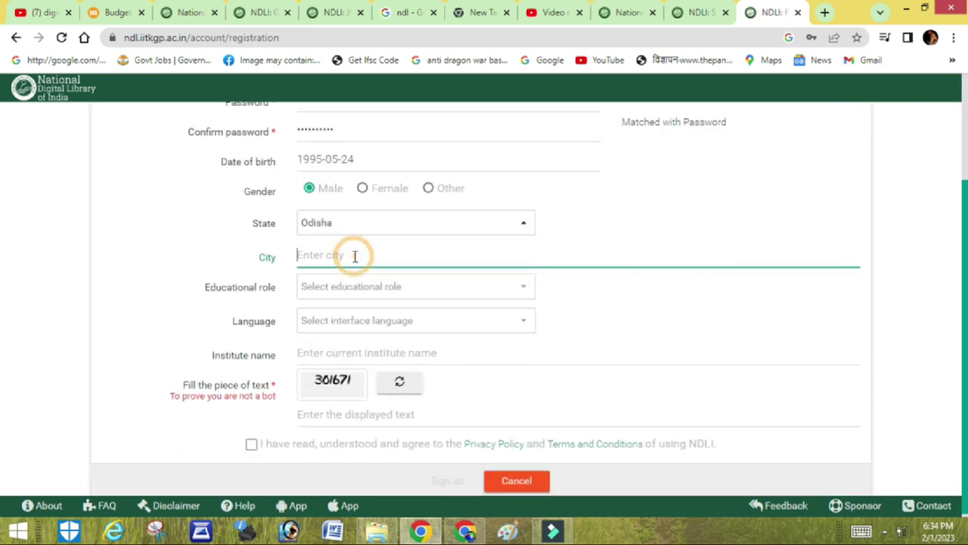
{"action": "type", "text": "balasore"}
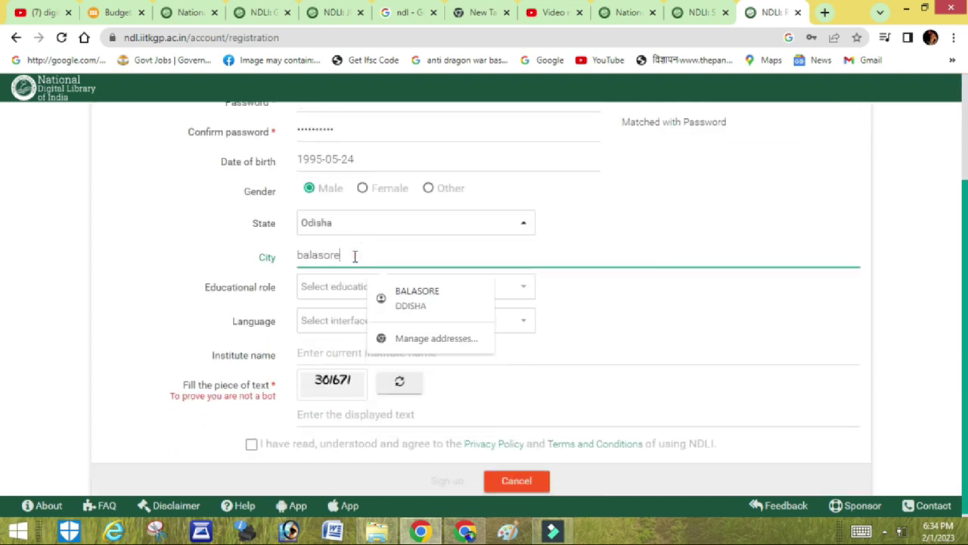
{"action": "key", "text": "Tab"}
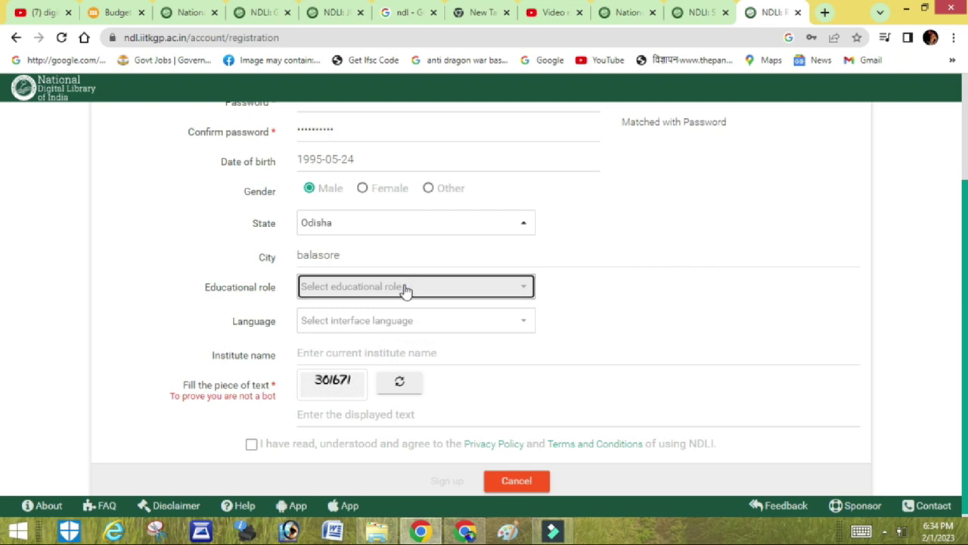
{"action": "left_click", "coordinate": [404, 287]}
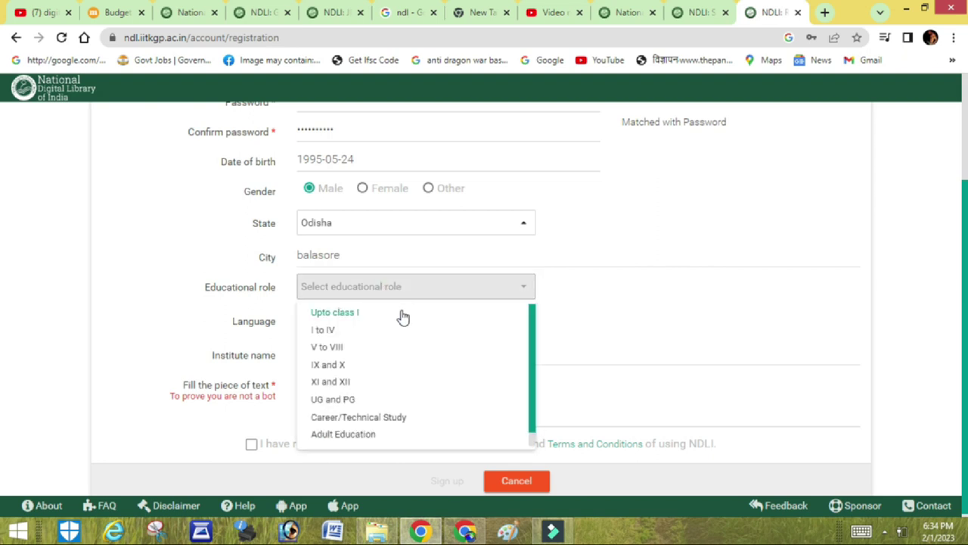
{"action": "scroll", "coordinate": [396, 342], "scroll_direction": "down", "scroll_amount": 1}
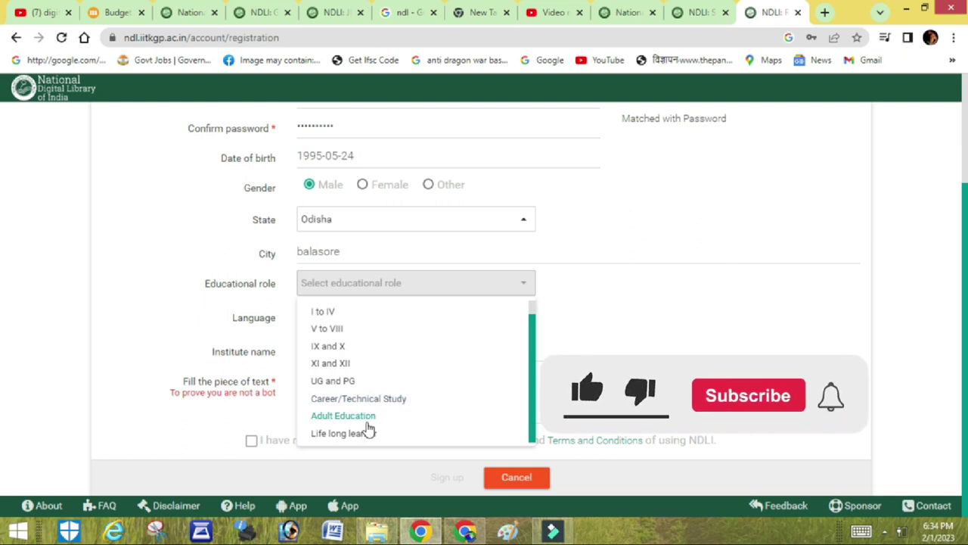
Set the educational role to Life long learner and the interface language to Odia
{"action": "left_click", "coordinate": [369, 435]}
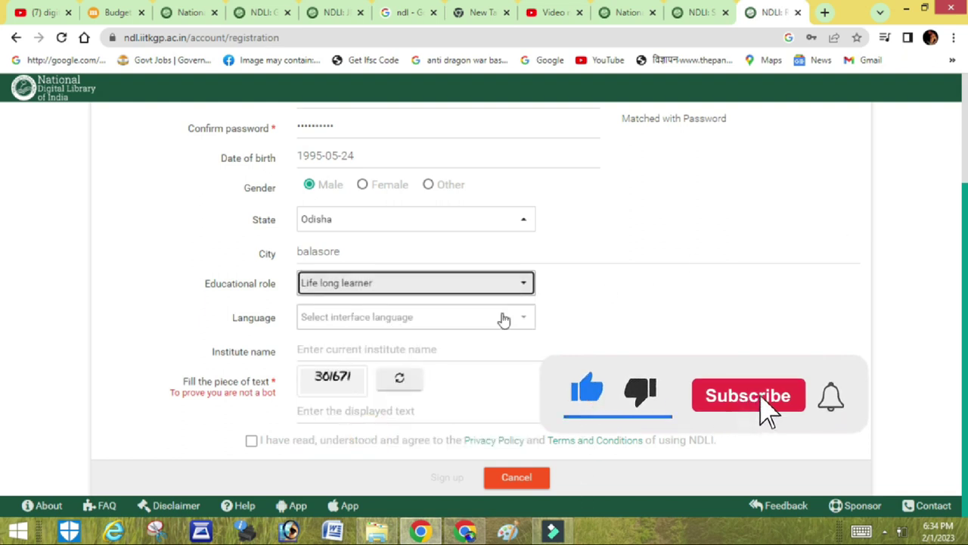
{"action": "left_click", "coordinate": [470, 324]}
{"action": "scroll", "coordinate": [404, 207], "scroll_direction": "down", "scroll_amount": 2}
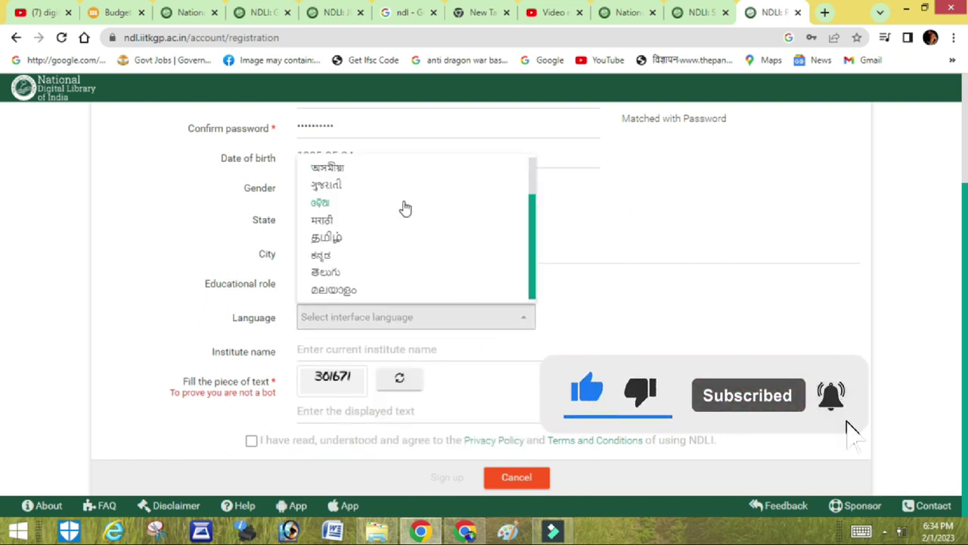
{"action": "scroll", "coordinate": [341, 211], "scroll_direction": "up", "scroll_amount": 1}
{"action": "scroll", "coordinate": [342, 212], "scroll_direction": "down", "scroll_amount": 1}
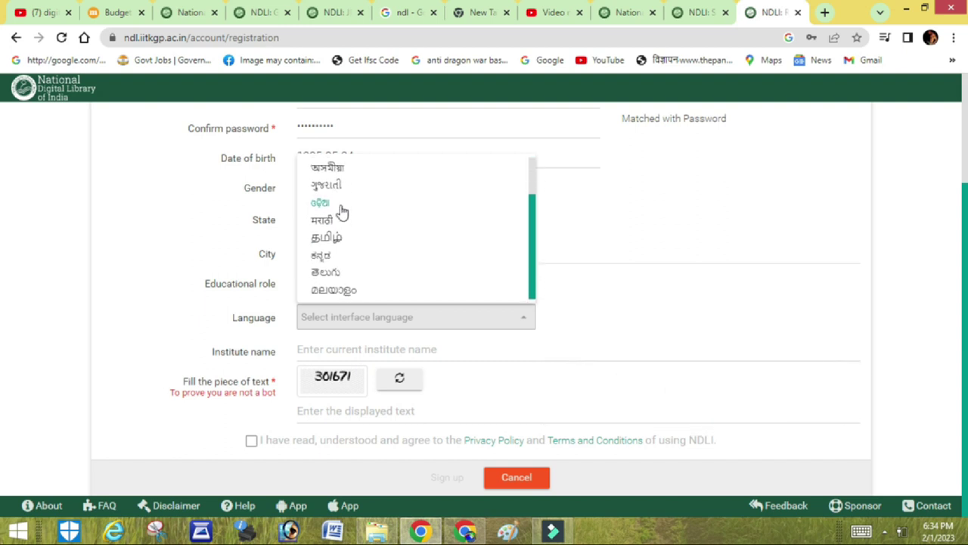
{"action": "left_click", "coordinate": [340, 205]}
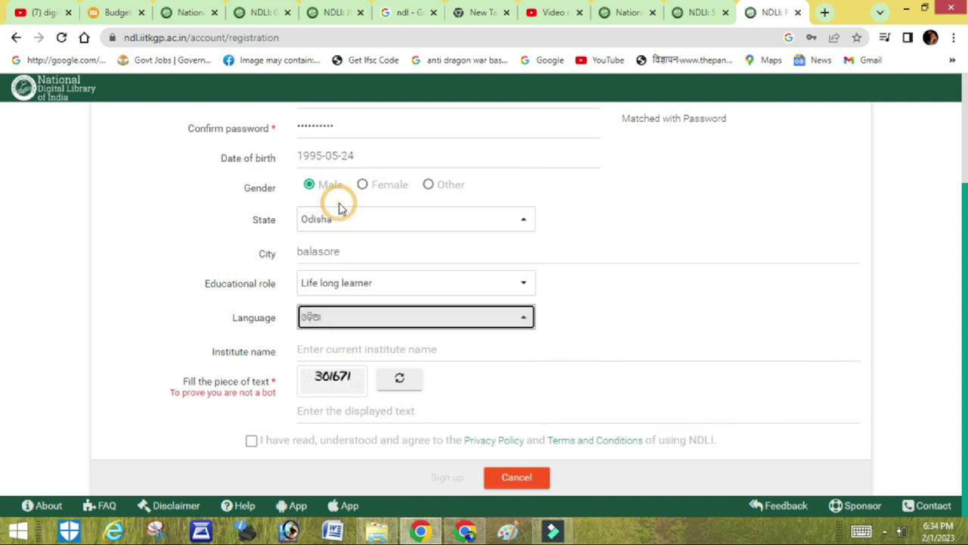
Enter 'bijupatnayak university' as the institute name
{"action": "left_click", "coordinate": [376, 349]}
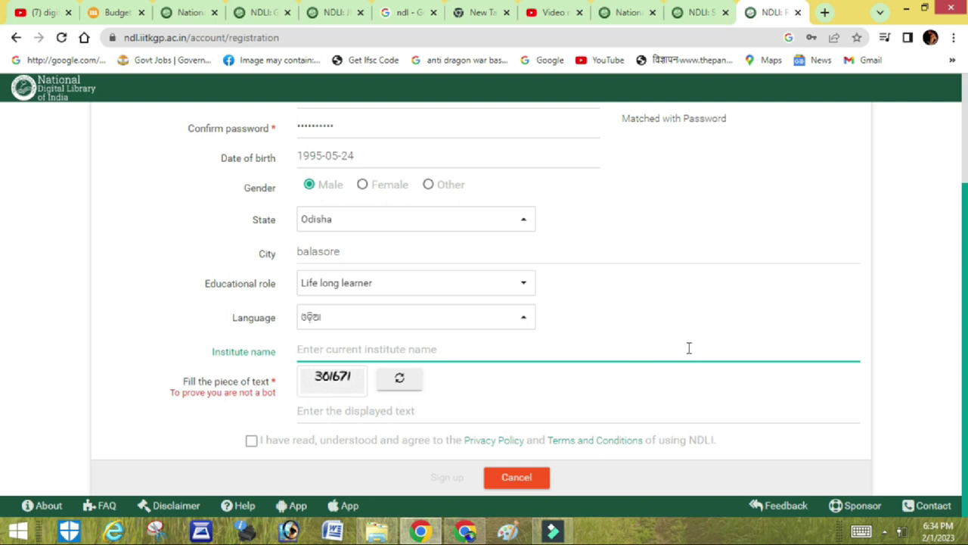
{"action": "scroll", "coordinate": [689, 348], "scroll_direction": "up", "scroll_amount": 2}
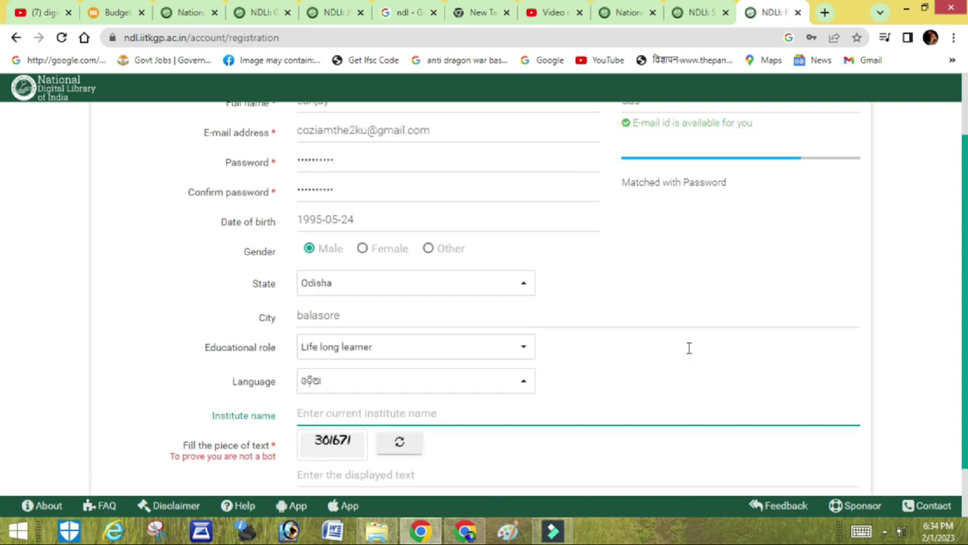
{"action": "scroll", "coordinate": [690, 354], "scroll_direction": "down", "scroll_amount": 2}
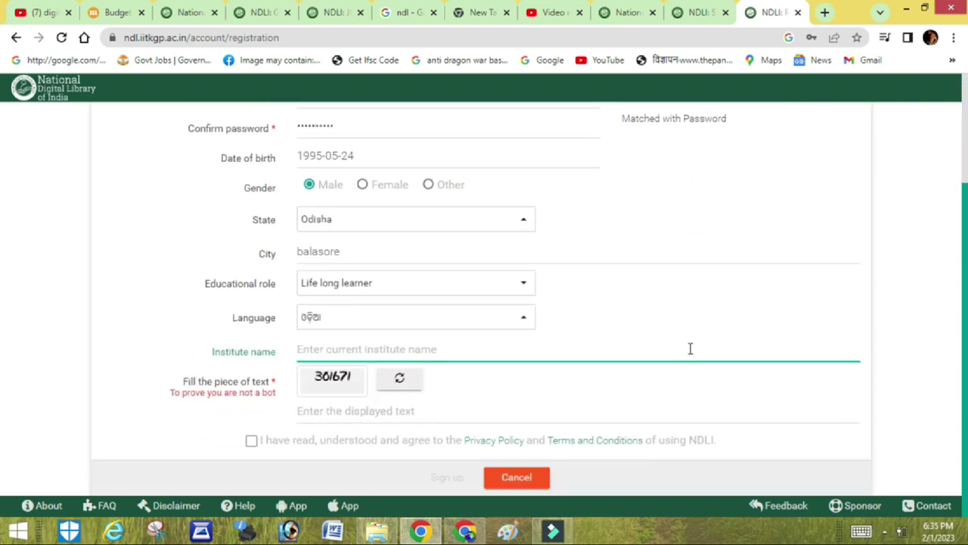
{"action": "left_click", "coordinate": [457, 349]}
{"action": "type", "text": "bijupatnayak university"}
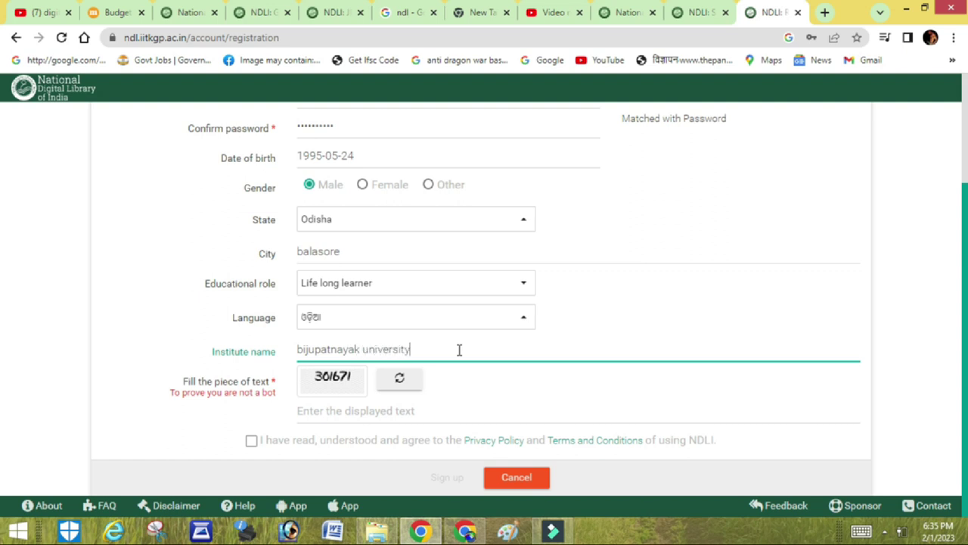
{"action": "key", "text": "Tab"}
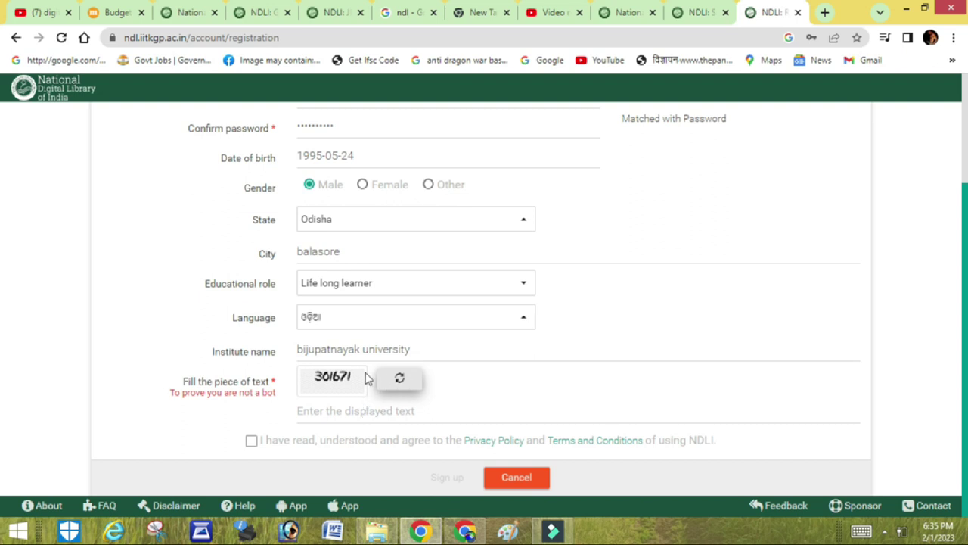
Refresh and fill in the captcha, accept the terms, and submit the sign-up
{"action": "left_click", "coordinate": [400, 378]}
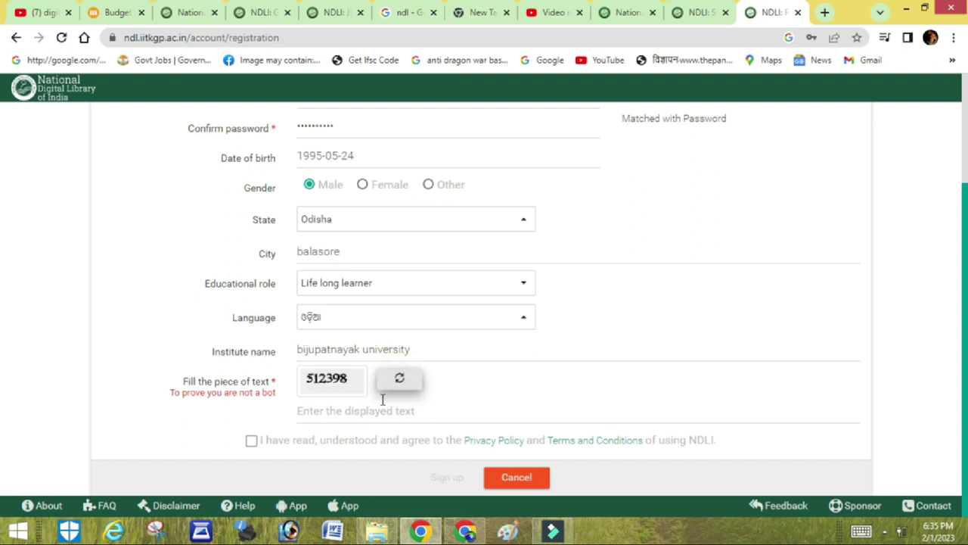
{"action": "left_click", "coordinate": [349, 409]}
{"action": "type", "text": "512398"}
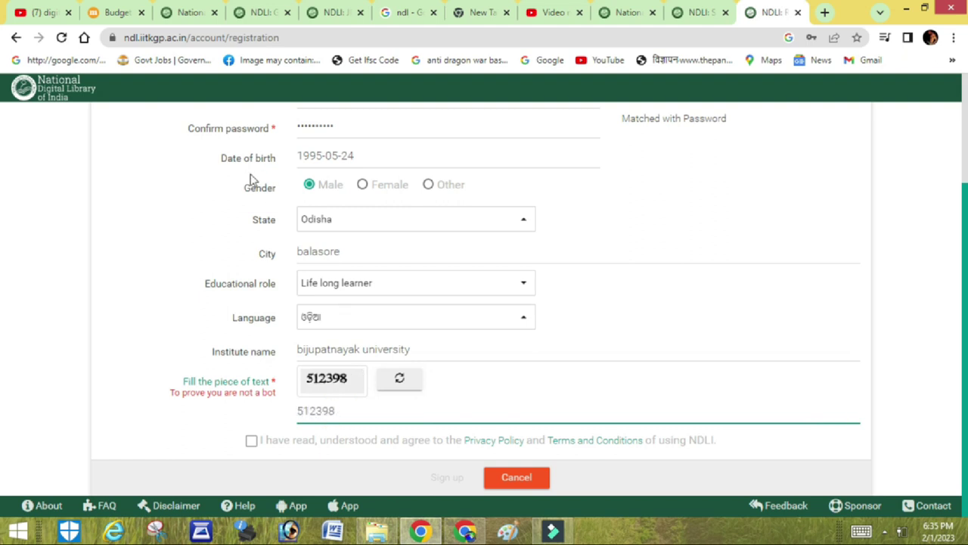
{"action": "left_click", "coordinate": [251, 442]}
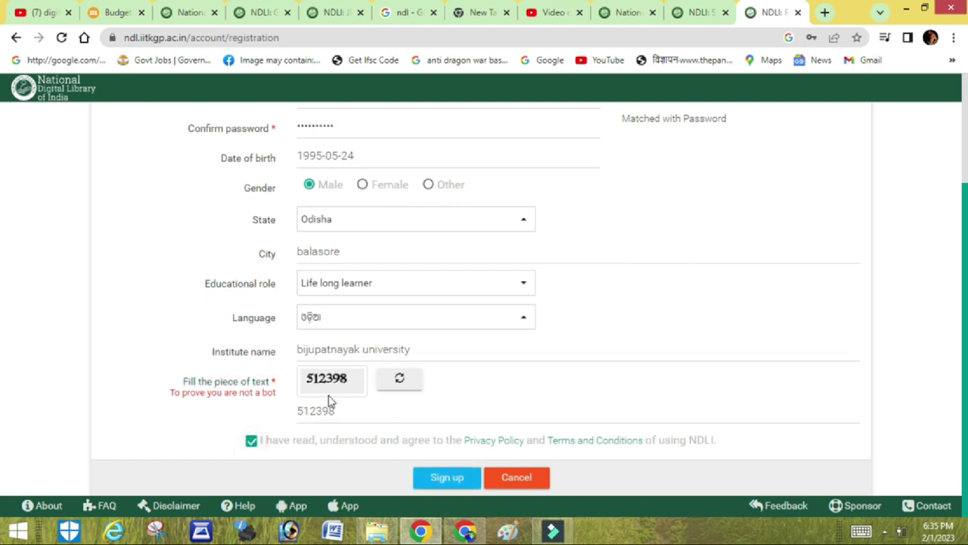
{"action": "left_click", "coordinate": [448, 479]}
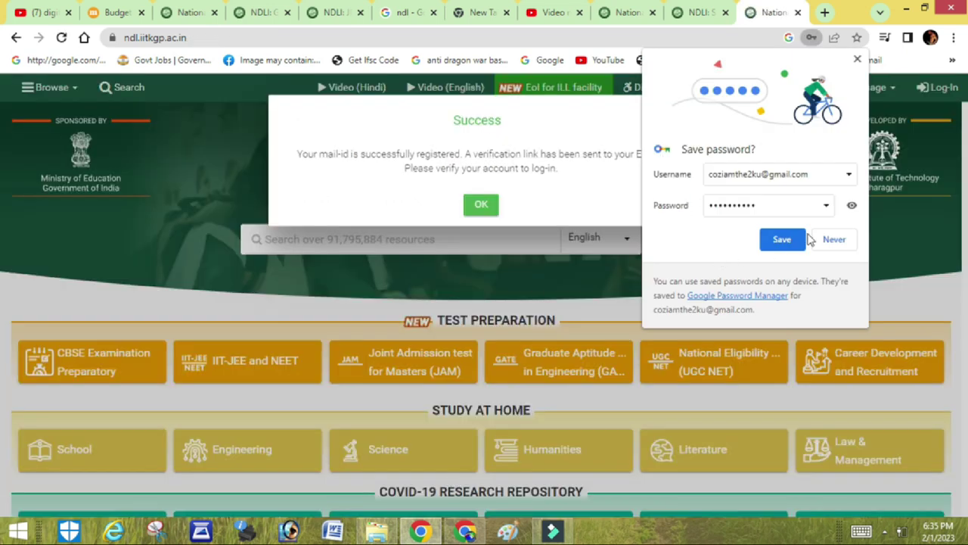
Reveal the new account's password in Chrome's prompt and save it
{"action": "left_click", "coordinate": [852, 205]}
{"action": "left_click", "coordinate": [783, 240]}
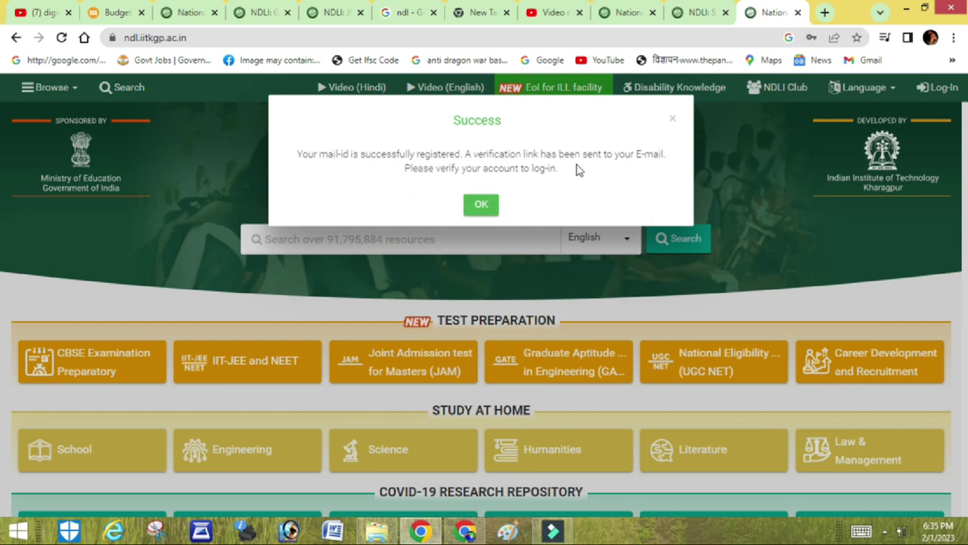
Dismiss the success message, then open the NDL-Support email in Gmail and follow its verify link
{"action": "left_click", "coordinate": [484, 204]}
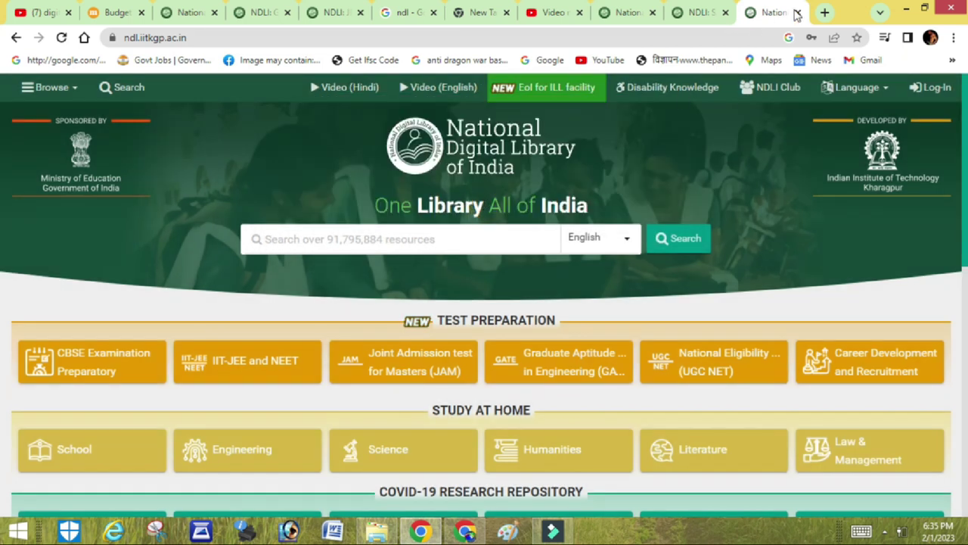
{"action": "left_click", "coordinate": [825, 13]}
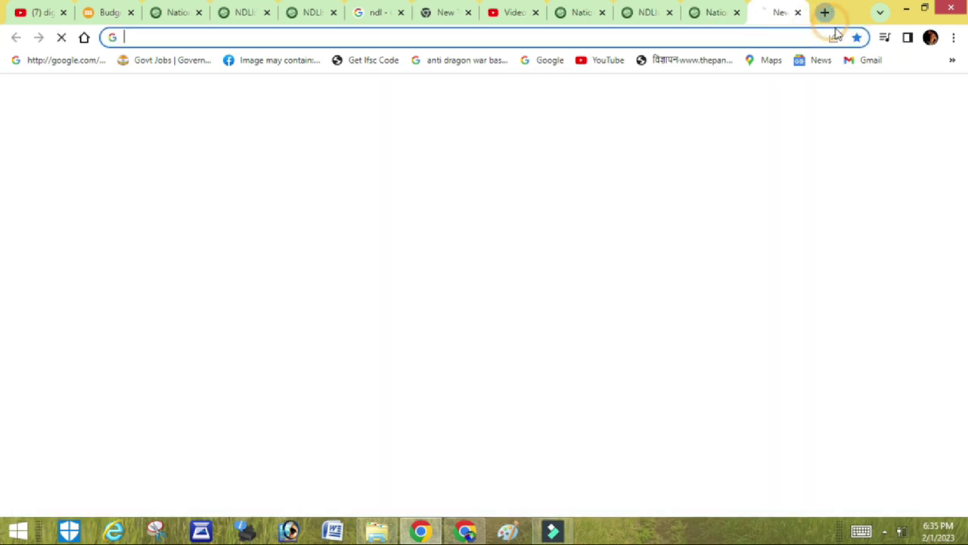
{"action": "left_click", "coordinate": [863, 60]}
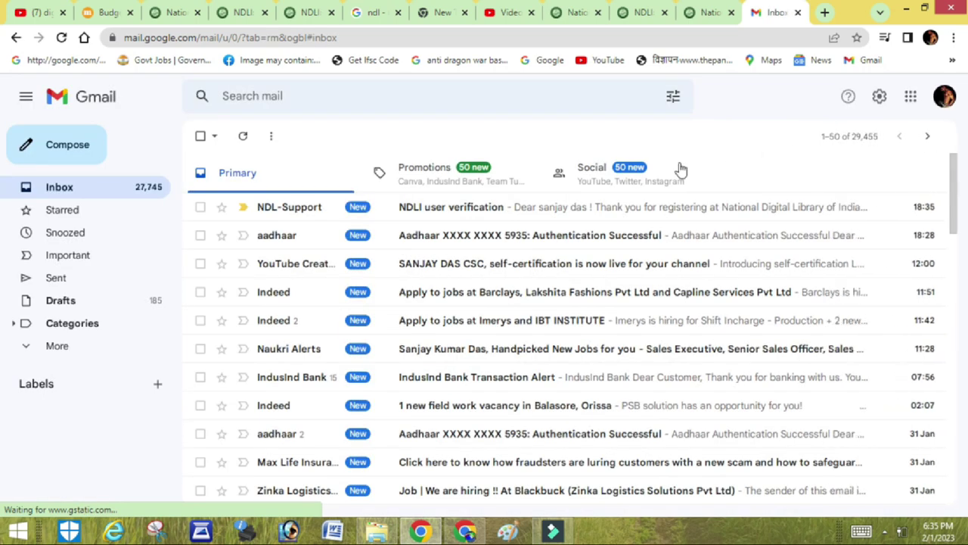
{"action": "left_click", "coordinate": [572, 211]}
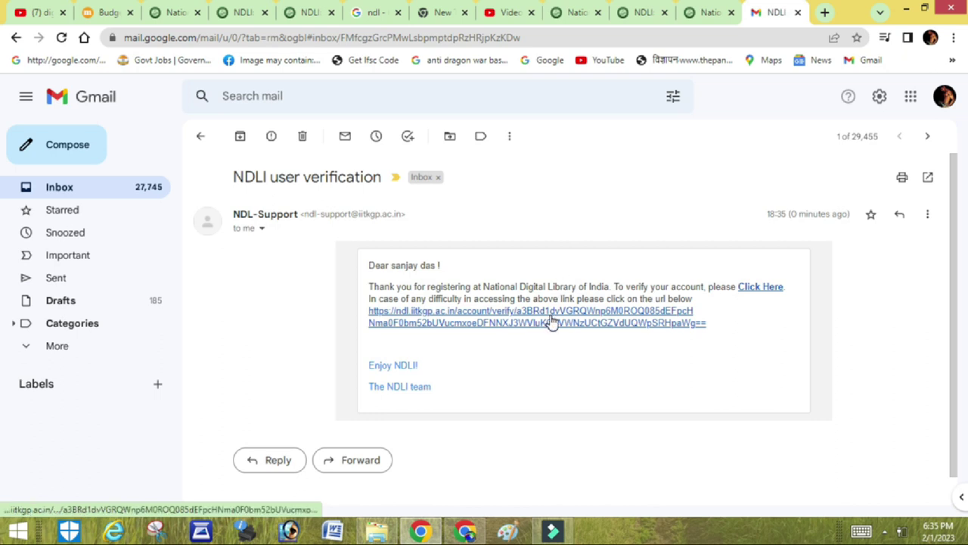
{"action": "left_click", "coordinate": [552, 320]}
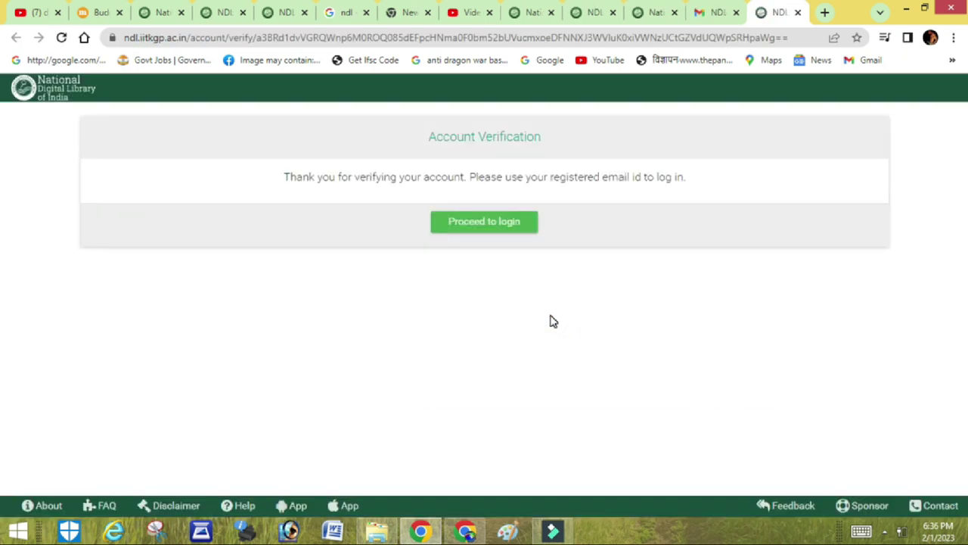
Proceed to login and sign in with the captcha filled and Remember me ticked
{"action": "left_click", "coordinate": [476, 229]}
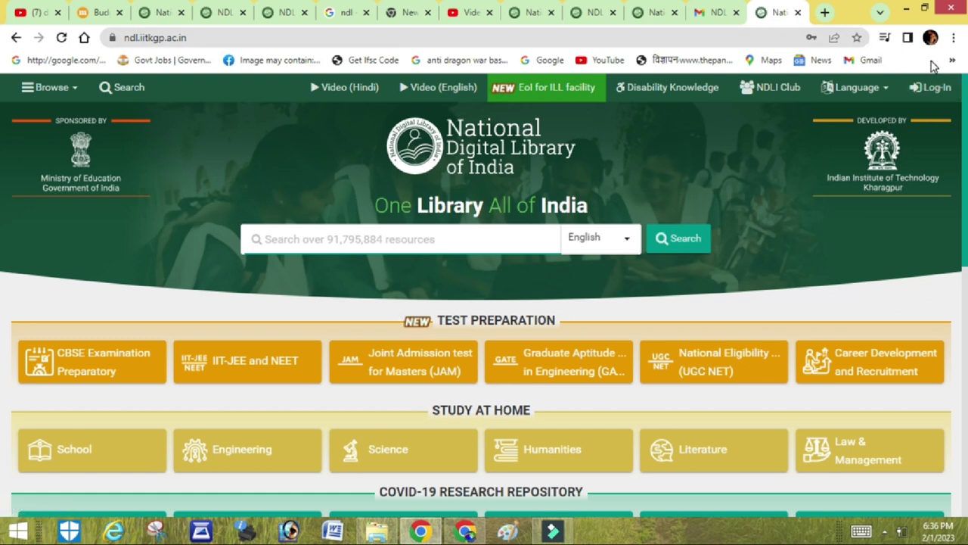
{"action": "left_click", "coordinate": [936, 87]}
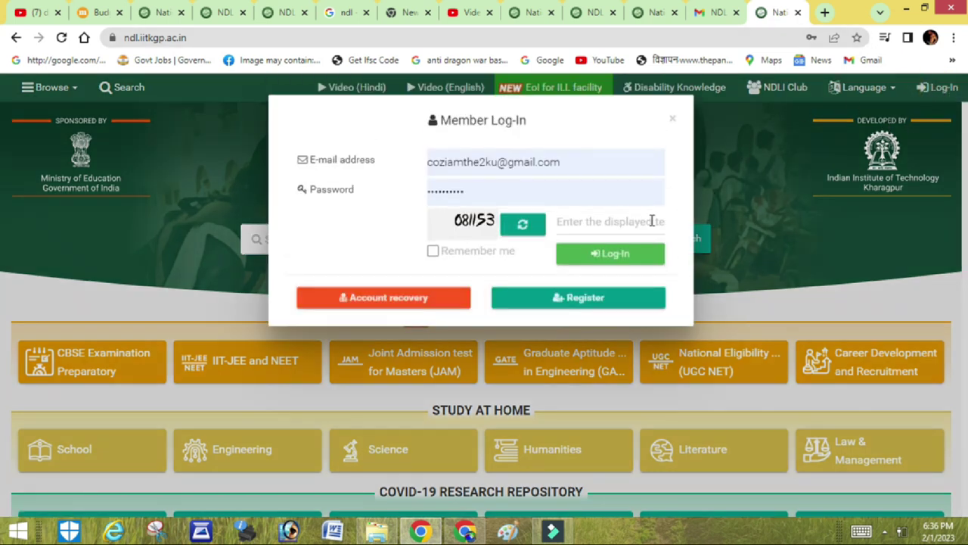
{"action": "left_click", "coordinate": [609, 225]}
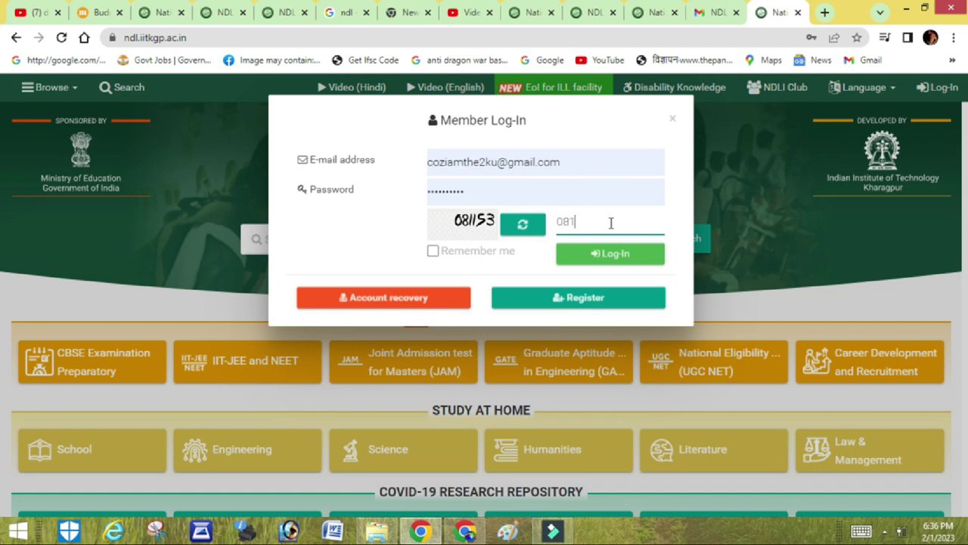
{"action": "type", "text": "3"}
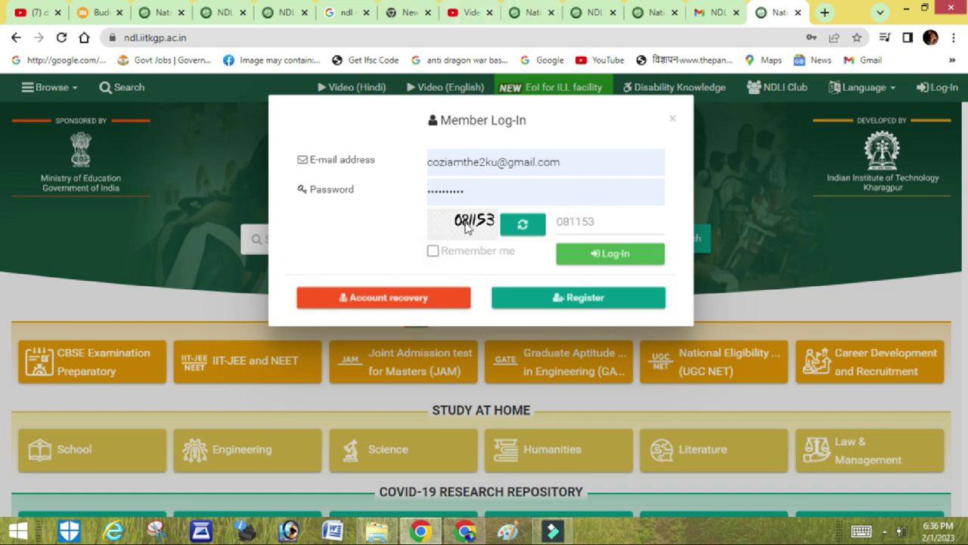
{"action": "left_click", "coordinate": [433, 251]}
{"action": "left_click", "coordinate": [607, 257]}
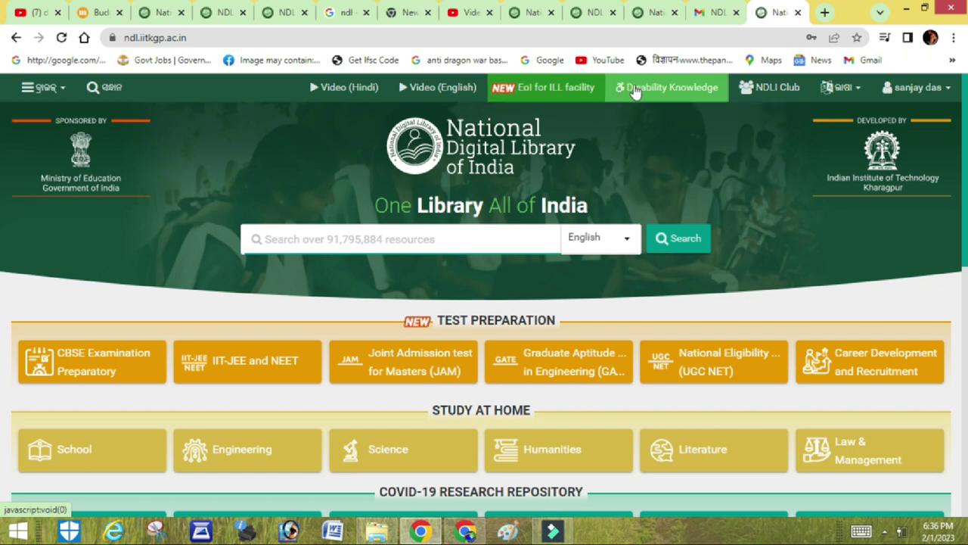
Open the DEEPAK Disability portal and scroll past its disability categories to the footer
{"action": "left_click", "coordinate": [655, 97]}
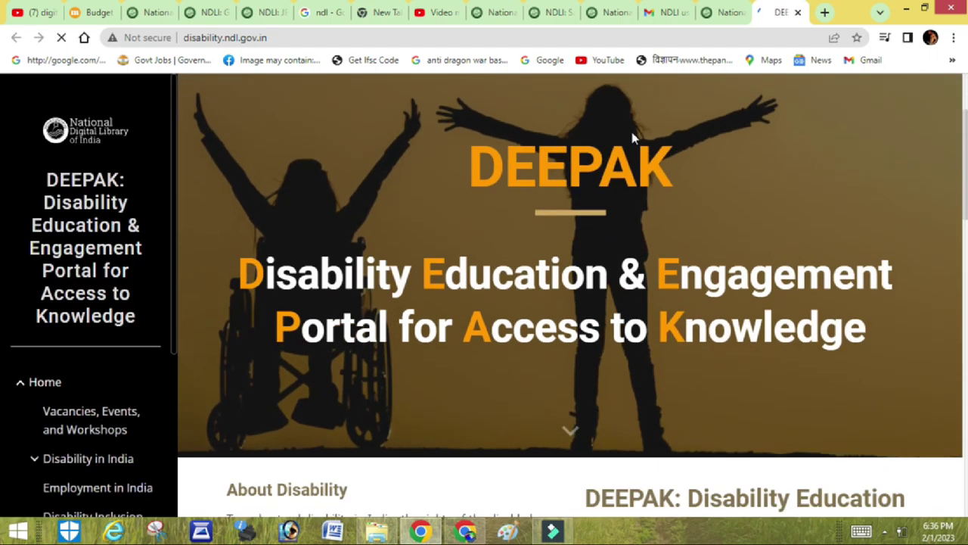
{"action": "scroll", "coordinate": [634, 137], "scroll_direction": "down", "scroll_amount": 3}
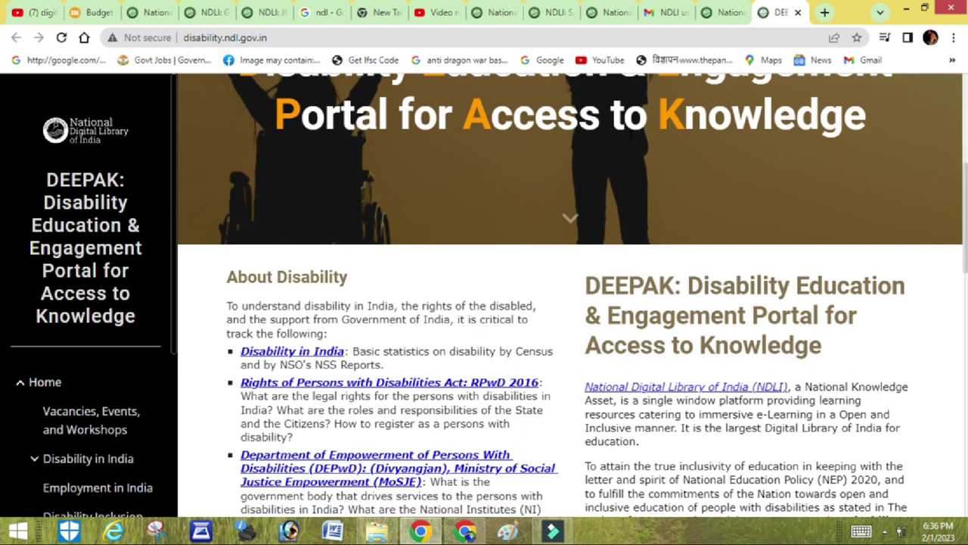
{"action": "scroll", "coordinate": [631, 139], "scroll_direction": "down", "scroll_amount": 3}
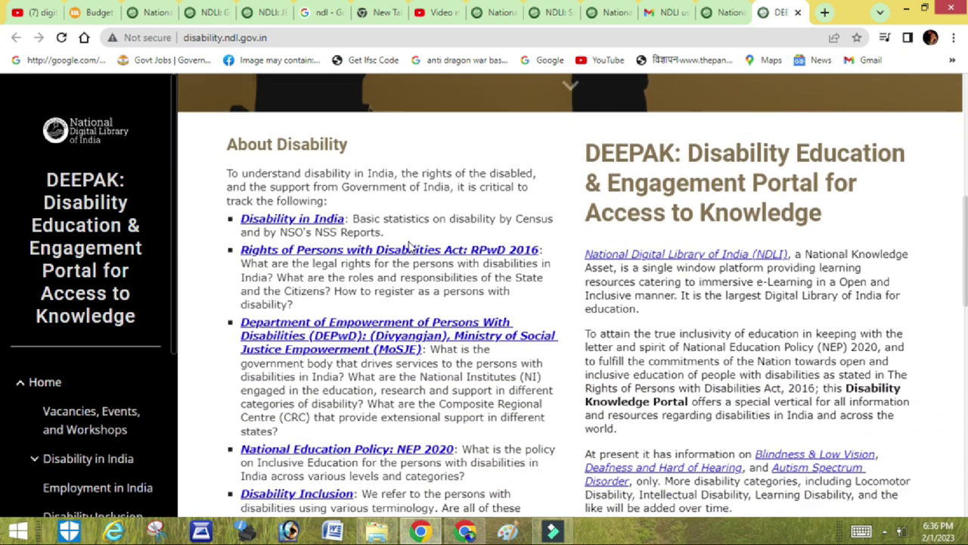
{"action": "scroll", "coordinate": [141, 320], "scroll_direction": "down", "scroll_amount": 2}
{"action": "scroll", "coordinate": [124, 313], "scroll_direction": "down", "scroll_amount": 2}
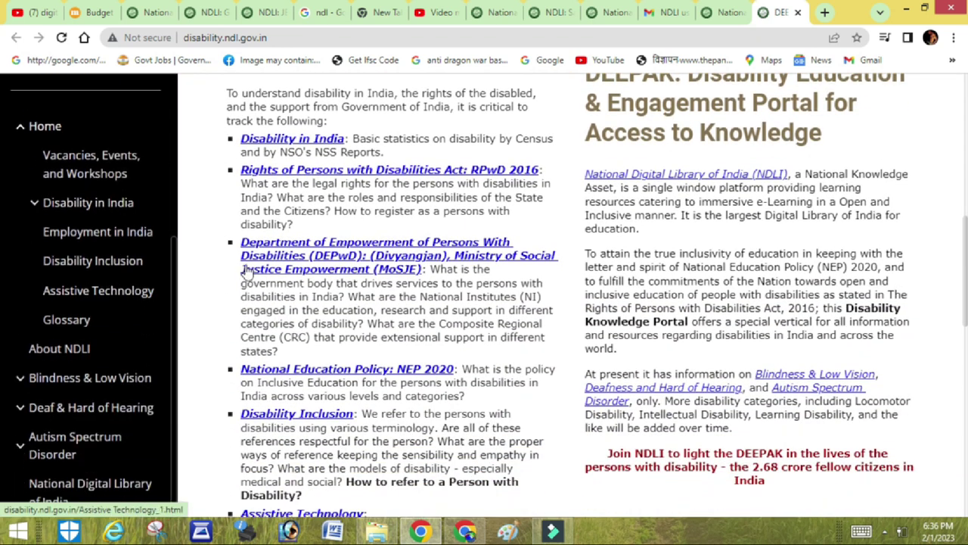
{"action": "scroll", "coordinate": [263, 263], "scroll_direction": "down", "scroll_amount": 3}
{"action": "scroll", "coordinate": [287, 265], "scroll_direction": "down", "scroll_amount": 3}
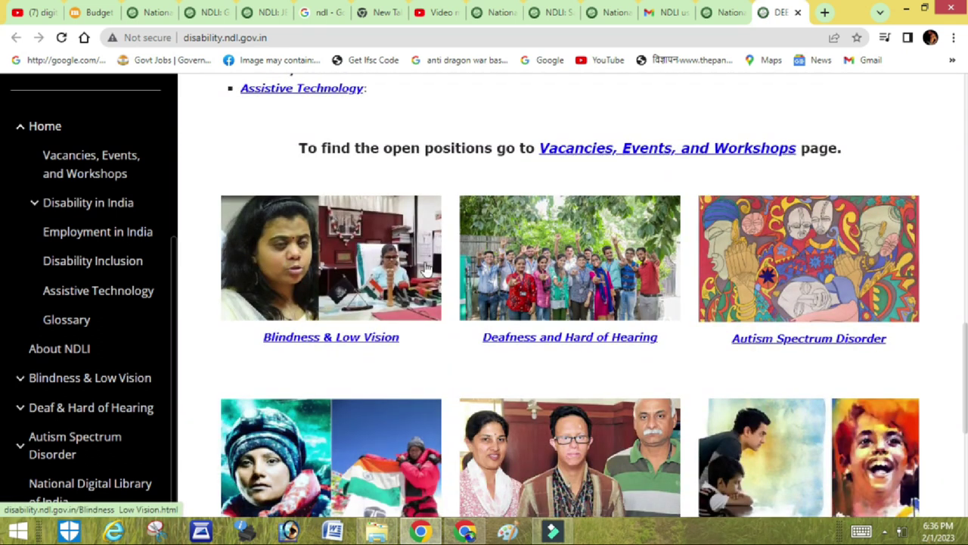
{"action": "scroll", "coordinate": [426, 269], "scroll_direction": "down", "scroll_amount": 4}
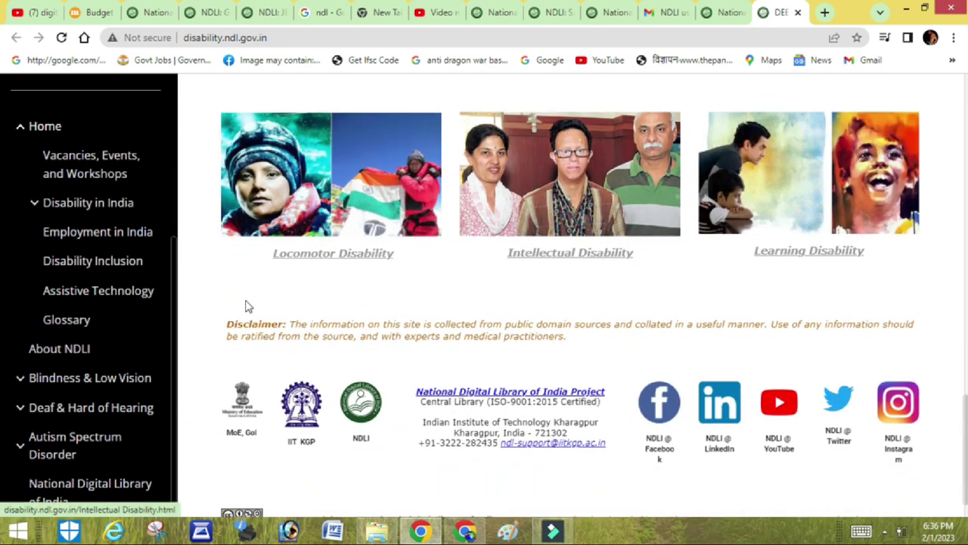
{"action": "scroll", "coordinate": [245, 306], "scroll_direction": "down", "scroll_amount": 1}
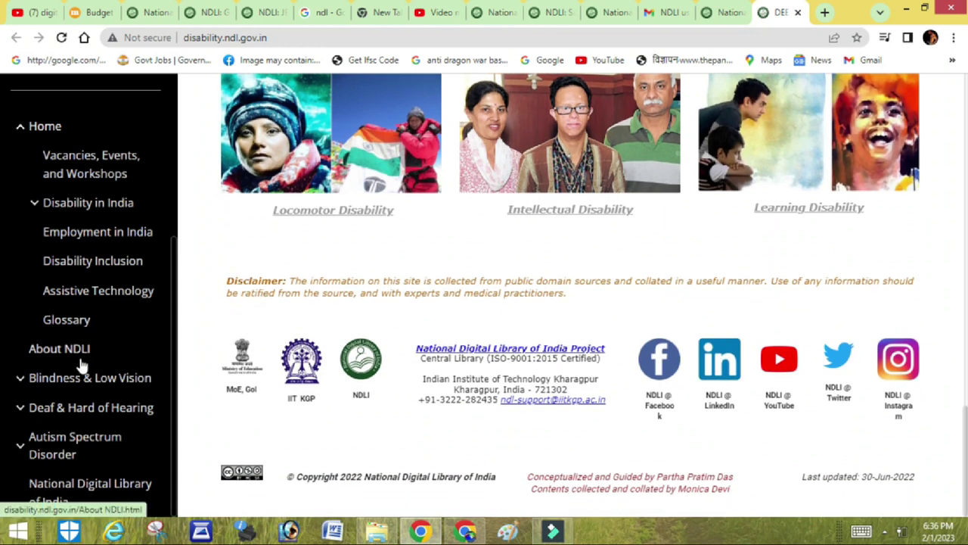
Browse the Deaf & Hard of Hearing section of the DEEPAK portal
{"action": "left_click", "coordinate": [88, 407]}
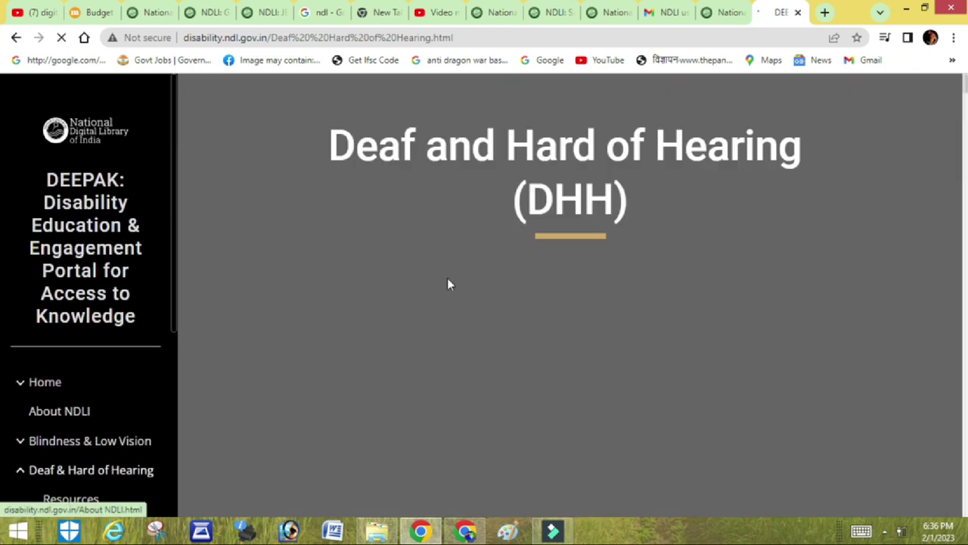
{"action": "scroll", "coordinate": [493, 191], "scroll_direction": "down", "scroll_amount": 3}
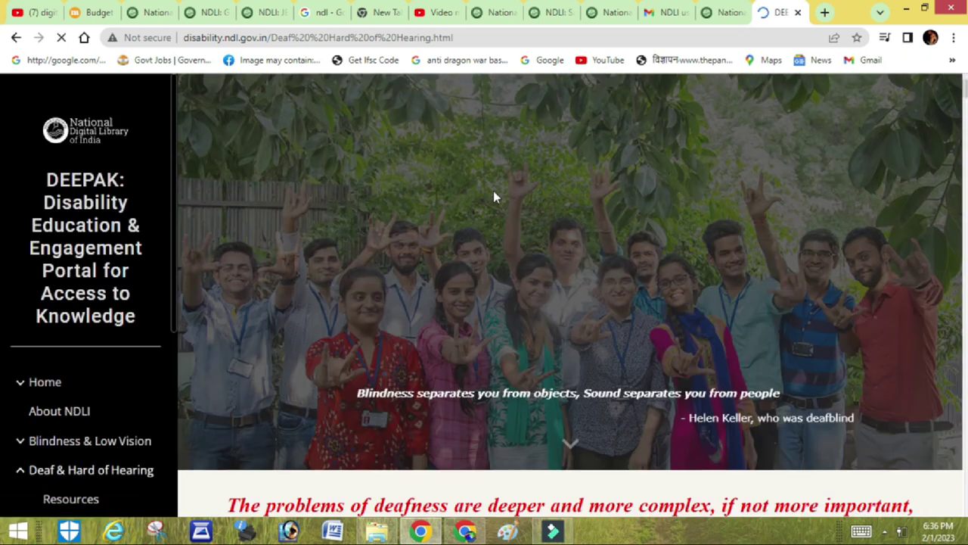
{"action": "scroll", "coordinate": [493, 193], "scroll_direction": "down", "scroll_amount": 5}
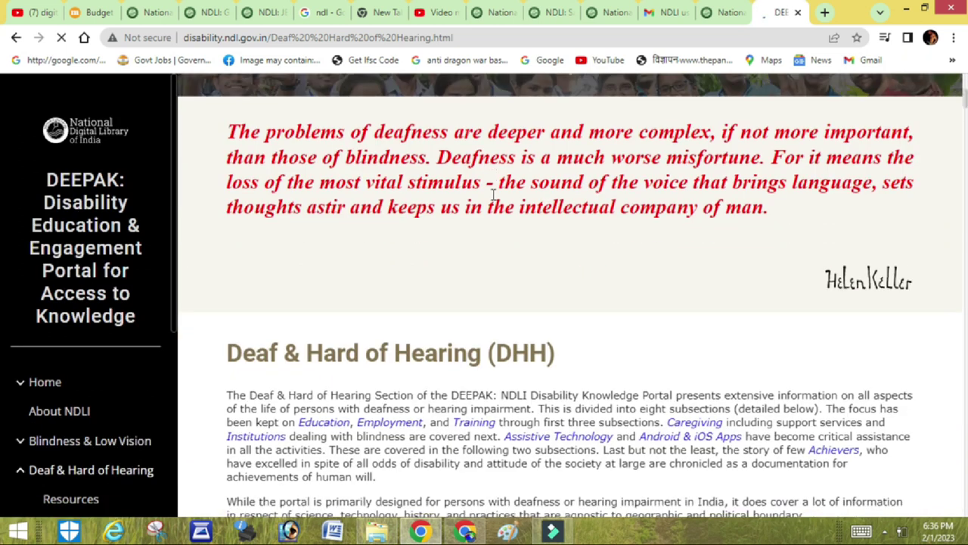
{"action": "scroll", "coordinate": [493, 199], "scroll_direction": "down", "scroll_amount": 6}
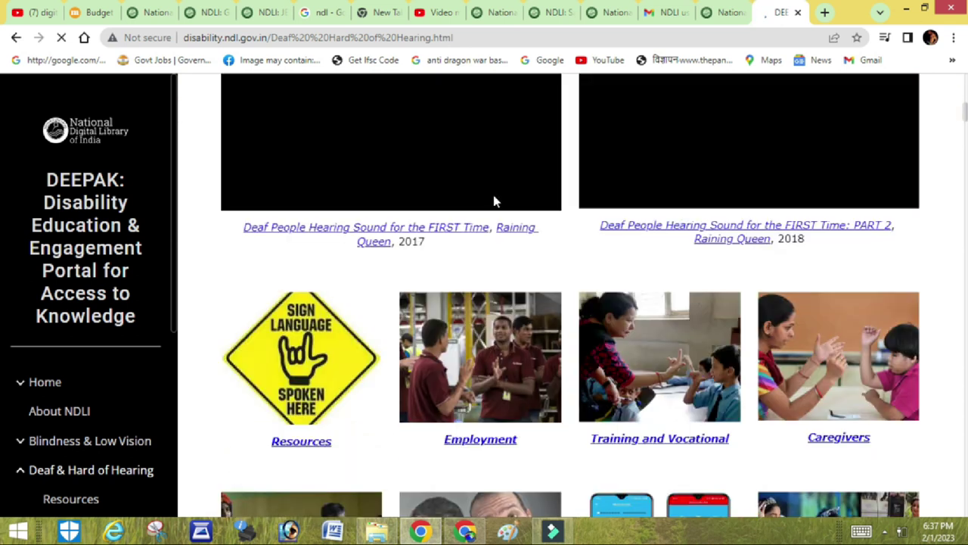
{"action": "scroll", "coordinate": [493, 201], "scroll_direction": "down", "scroll_amount": 2}
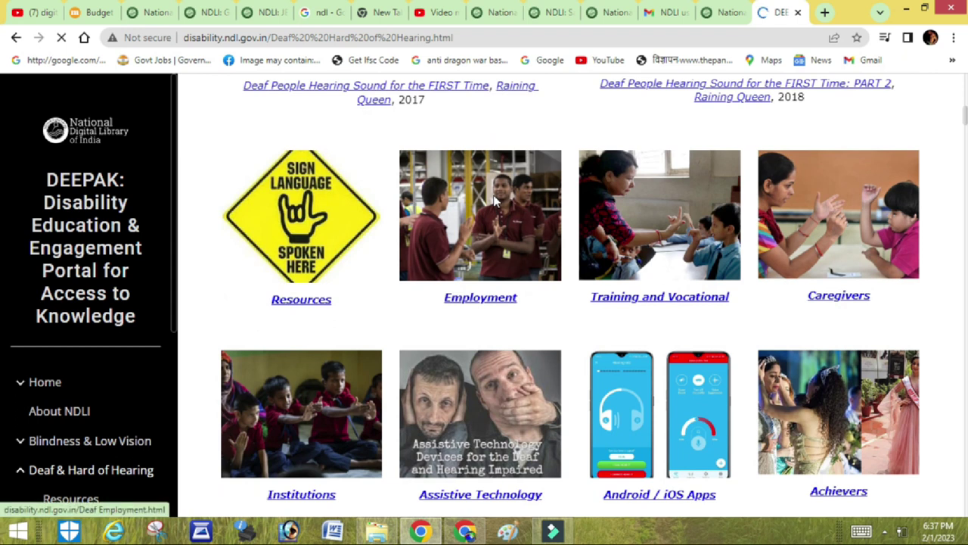
Read through the deaf Resources page from top to bottom
{"action": "left_click", "coordinate": [301, 305]}
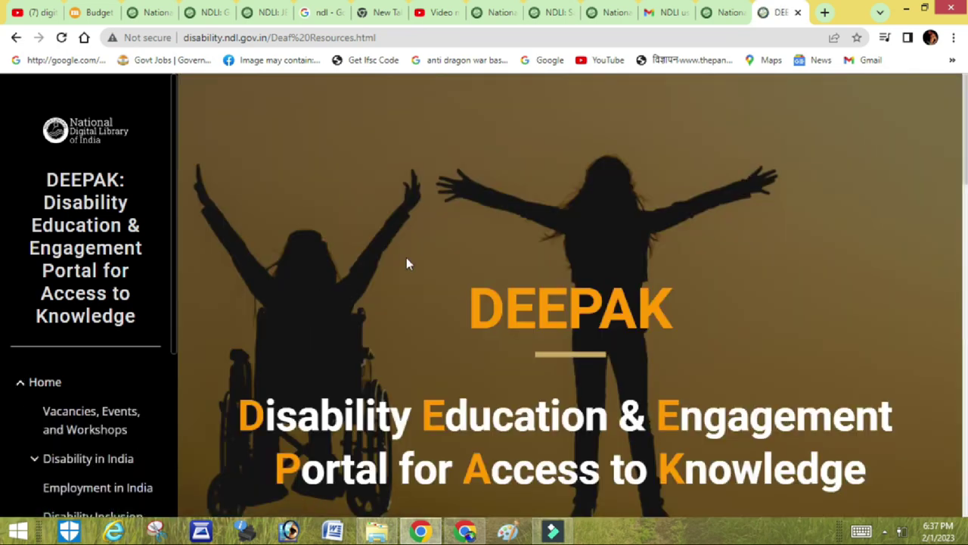
{"action": "scroll", "coordinate": [423, 257], "scroll_direction": "down", "scroll_amount": 5}
{"action": "scroll", "coordinate": [456, 250], "scroll_direction": "down", "scroll_amount": 12}
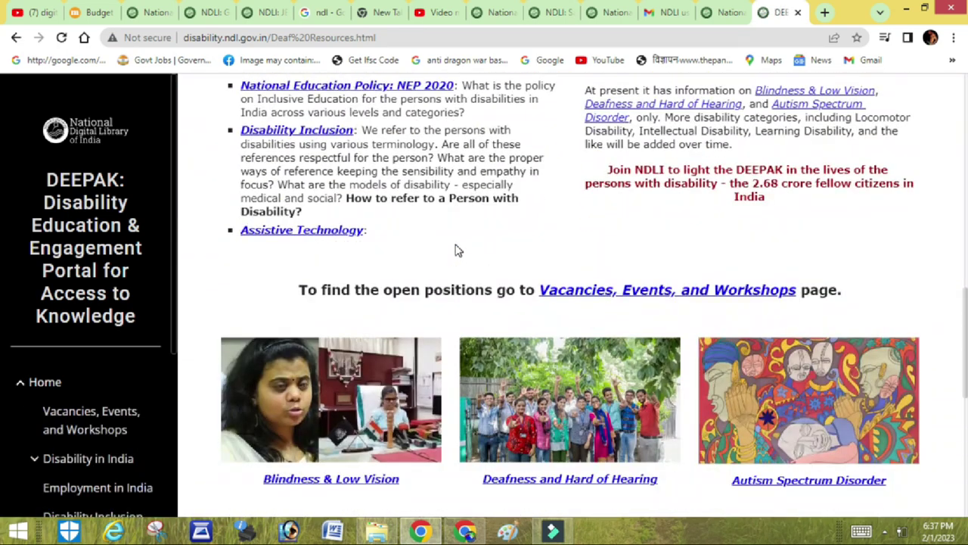
{"action": "scroll", "coordinate": [457, 250], "scroll_direction": "up", "scroll_amount": 8}
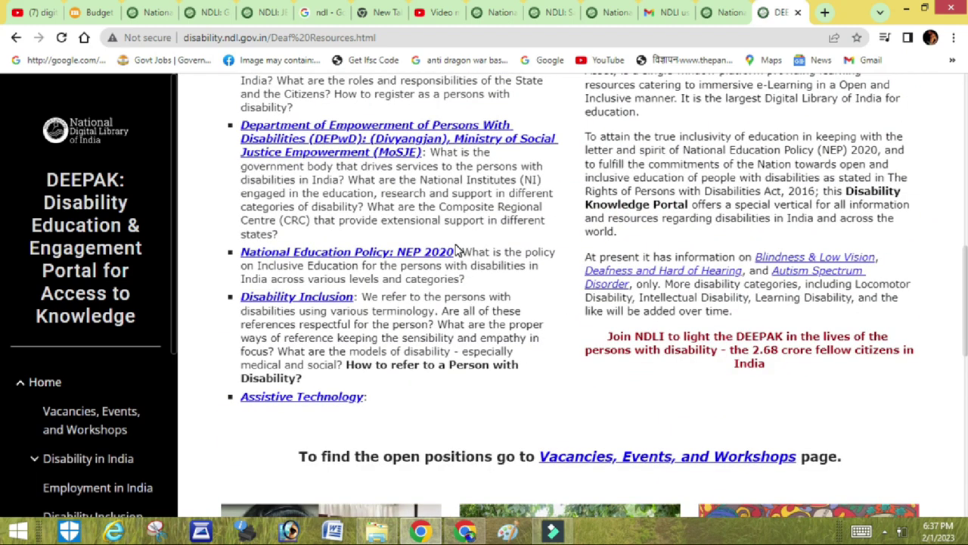
{"action": "scroll", "coordinate": [456, 249], "scroll_direction": "up", "scroll_amount": 1}
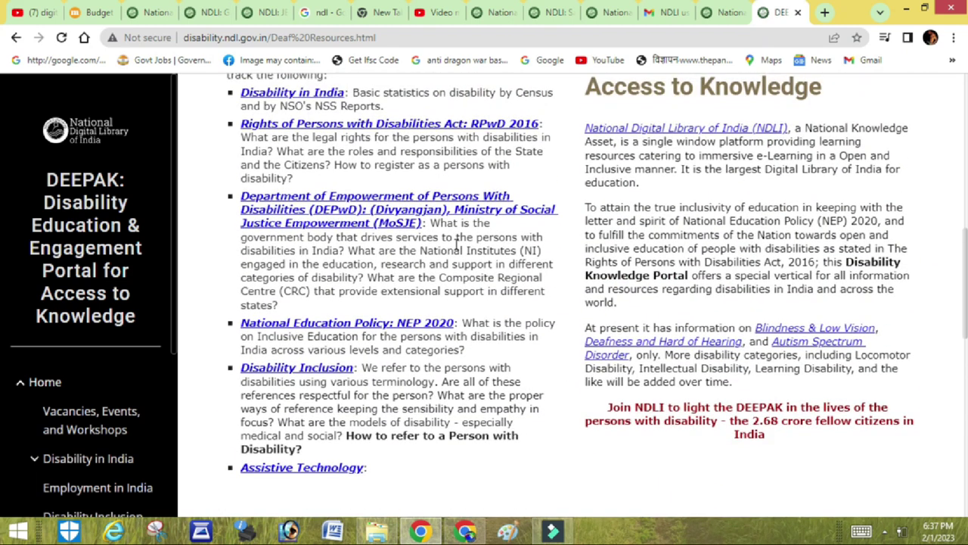
{"action": "scroll", "coordinate": [456, 243], "scroll_direction": "up", "scroll_amount": 2}
{"action": "scroll", "coordinate": [456, 243], "scroll_direction": "down", "scroll_amount": 3}
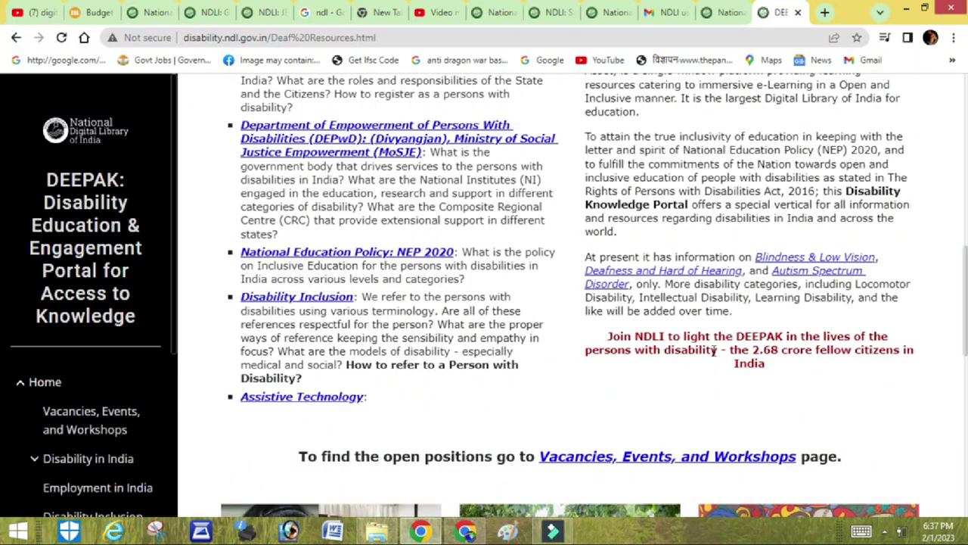
{"action": "scroll", "coordinate": [795, 363], "scroll_direction": "down", "scroll_amount": 1}
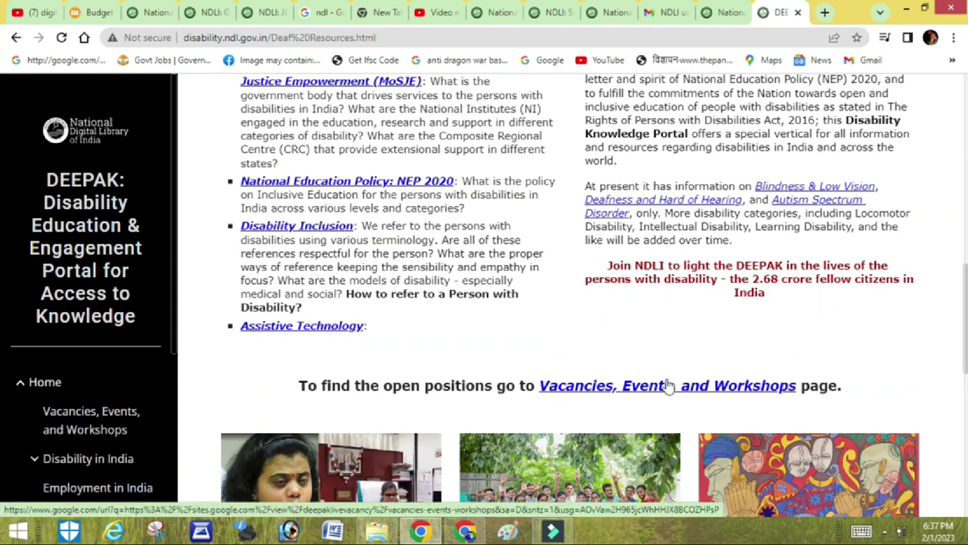
{"action": "scroll", "coordinate": [364, 350], "scroll_direction": "up", "scroll_amount": 1}
{"action": "scroll", "coordinate": [364, 349], "scroll_direction": "up", "scroll_amount": 3}
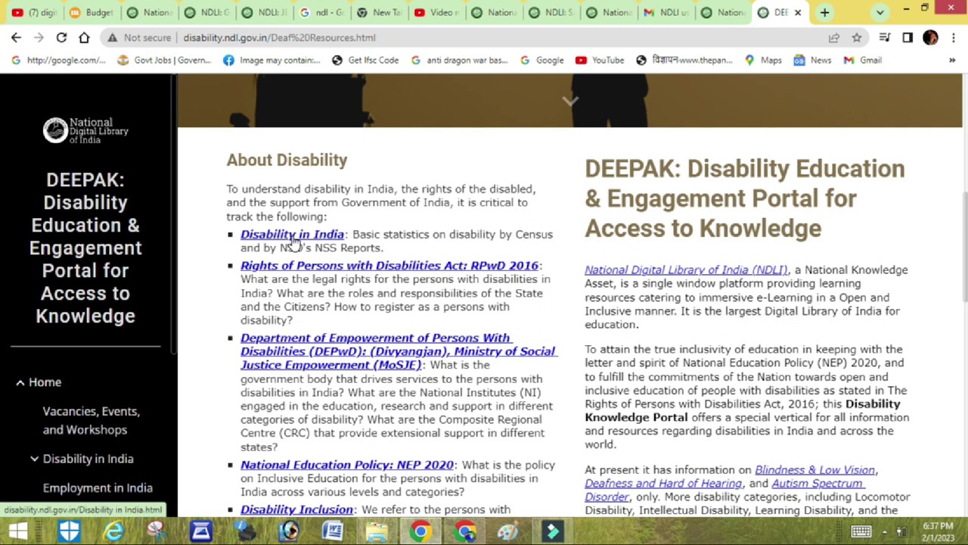
{"action": "scroll", "coordinate": [295, 240], "scroll_direction": "up", "scroll_amount": 5}
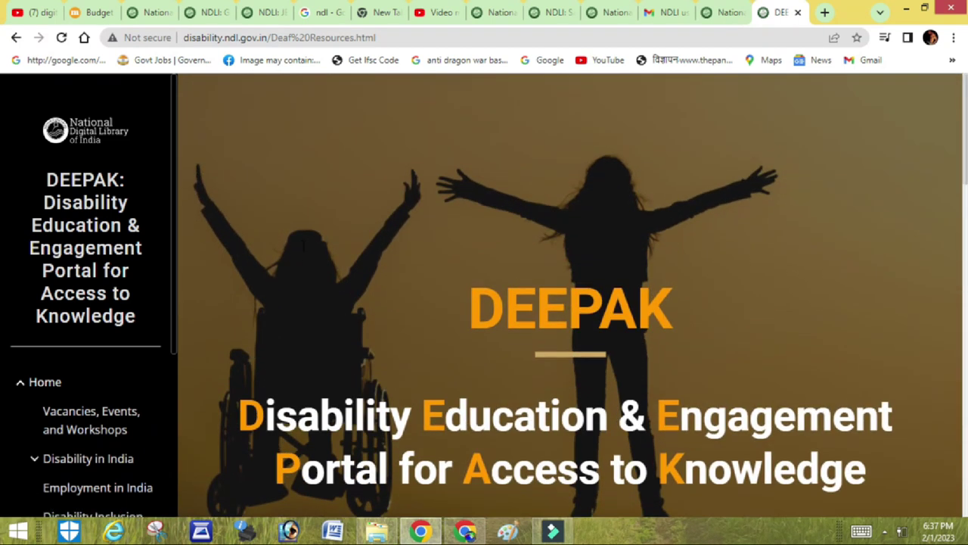
{"action": "scroll", "coordinate": [136, 308], "scroll_direction": "down", "scroll_amount": 3}
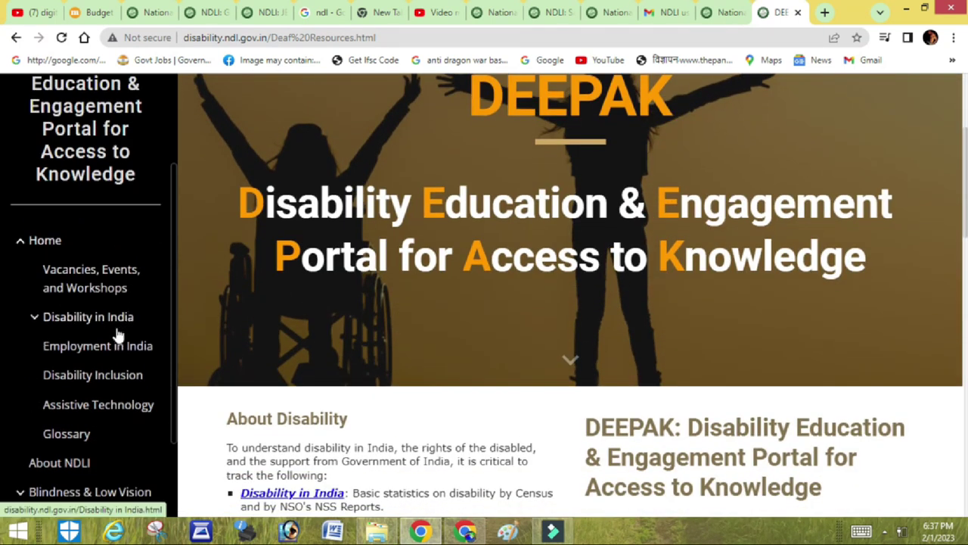
{"action": "scroll", "coordinate": [110, 351], "scroll_direction": "down", "scroll_amount": 2}
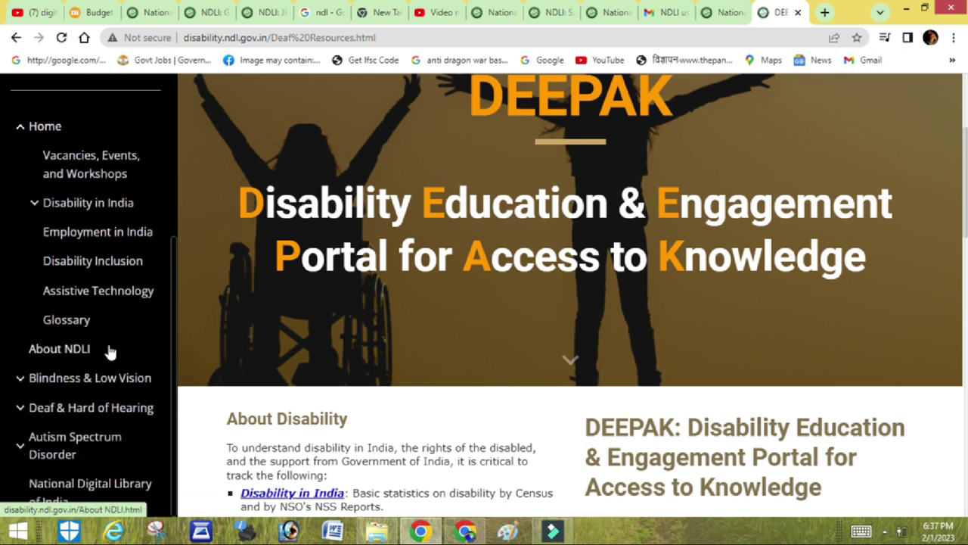
{"action": "scroll", "coordinate": [109, 350], "scroll_direction": "down", "scroll_amount": 4}
{"action": "scroll", "coordinate": [505, 242], "scroll_direction": "down", "scroll_amount": 6}
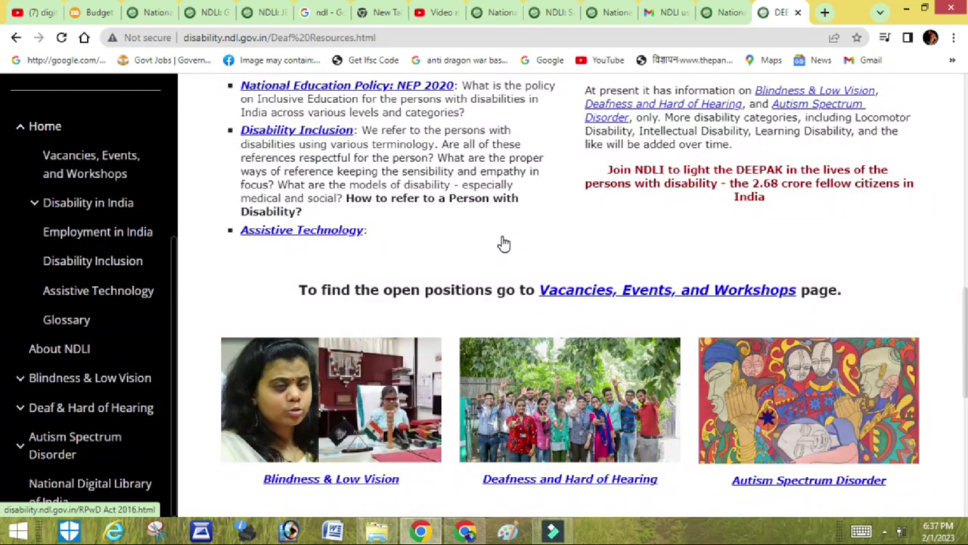
{"action": "scroll", "coordinate": [507, 239], "scroll_direction": "up", "scroll_amount": 6}
{"action": "scroll", "coordinate": [511, 231], "scroll_direction": "up", "scroll_amount": 5}
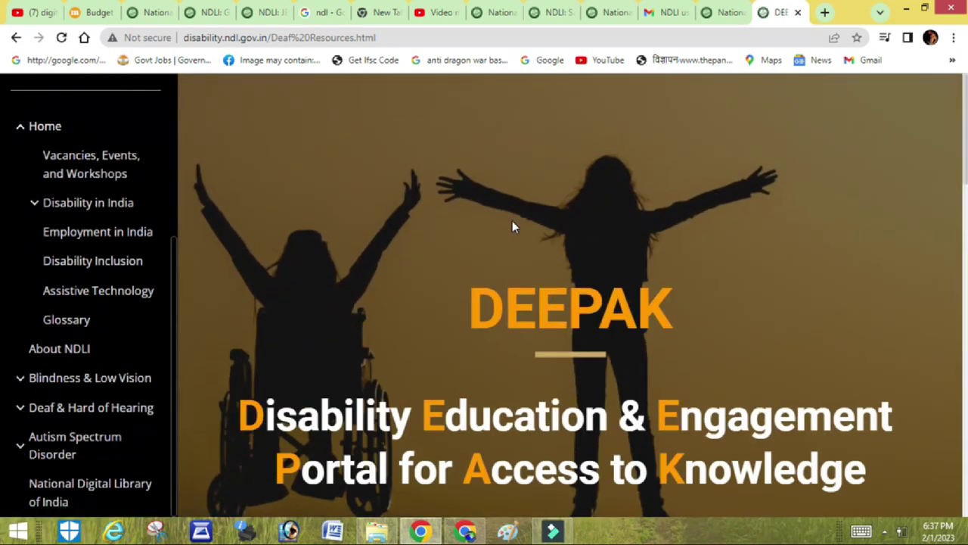
Go back to Deaf & Hard of Hearing, reopen Resources, then return again
{"action": "left_click", "coordinate": [17, 37]}
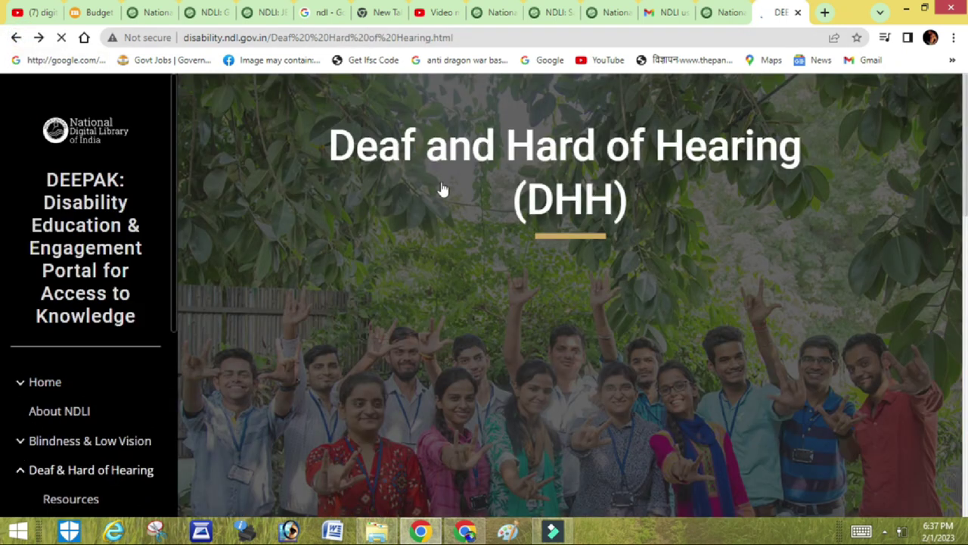
{"action": "scroll", "coordinate": [480, 227], "scroll_direction": "down", "scroll_amount": 10}
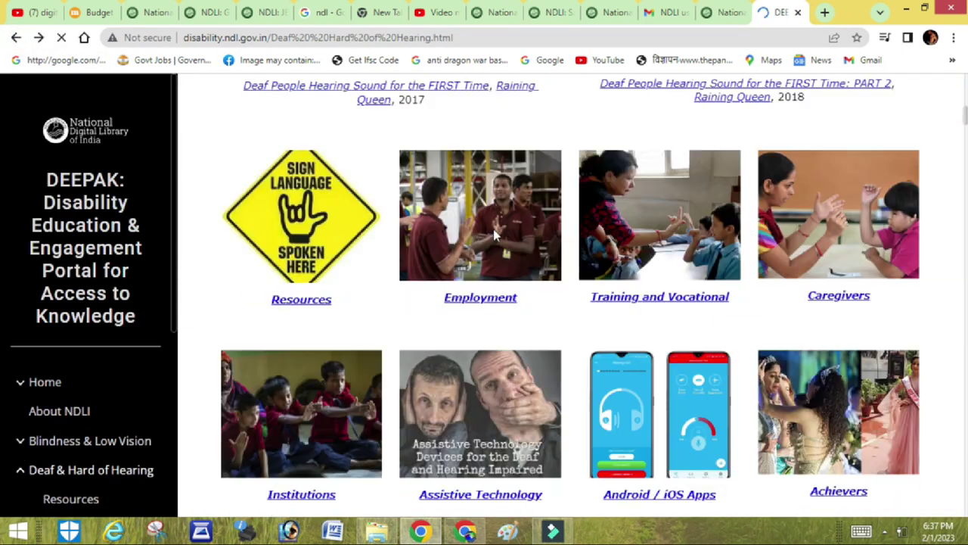
{"action": "left_click", "coordinate": [307, 306]}
{"action": "scroll", "coordinate": [512, 255], "scroll_direction": "down", "scroll_amount": 6}
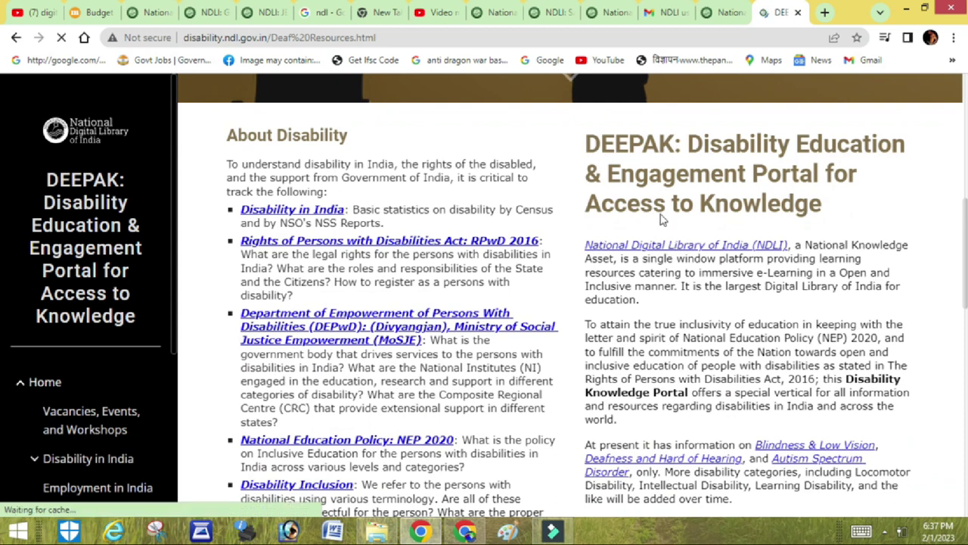
{"action": "scroll", "coordinate": [661, 216], "scroll_direction": "up", "scroll_amount": 3}
{"action": "left_click", "coordinate": [16, 37]}
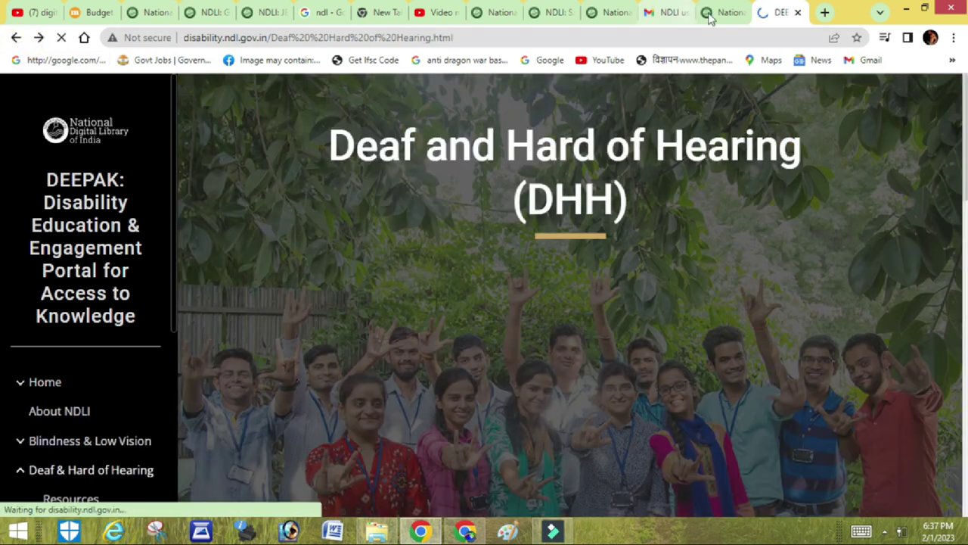
Switch to the National Digital Library of India homepage tab
{"action": "left_click", "coordinate": [726, 12]}
{"action": "scroll", "coordinate": [240, 233], "scroll_direction": "down", "scroll_amount": 1}
{"action": "scroll", "coordinate": [240, 233], "scroll_direction": "up", "scroll_amount": 1}
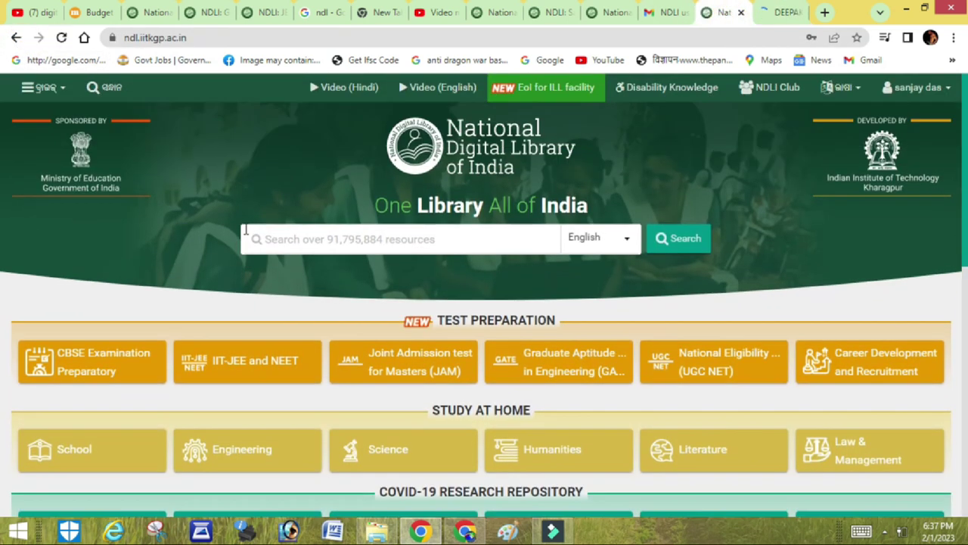
{"action": "scroll", "coordinate": [181, 246], "scroll_direction": "down", "scroll_amount": 2}
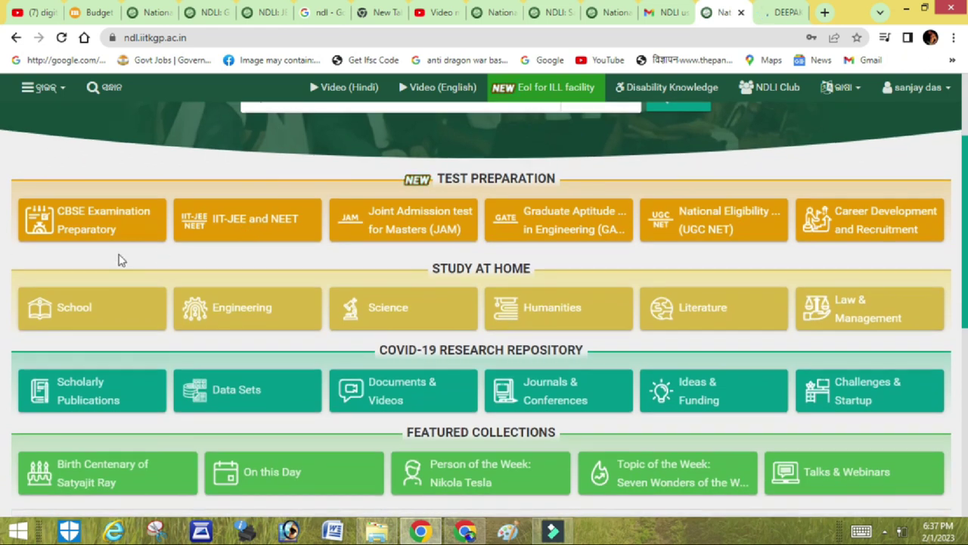
{"action": "left_click", "coordinate": [277, 225]}
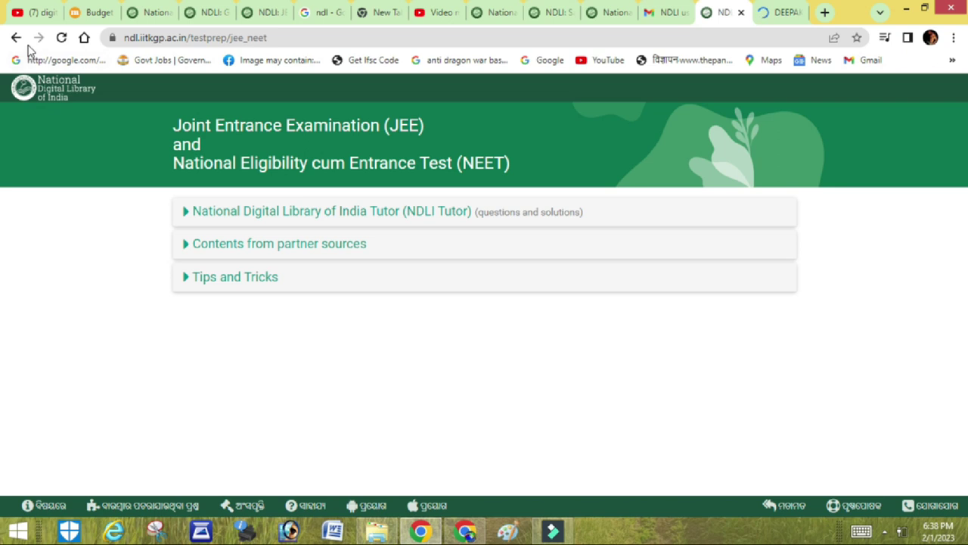
{"action": "left_click", "coordinate": [226, 287]}
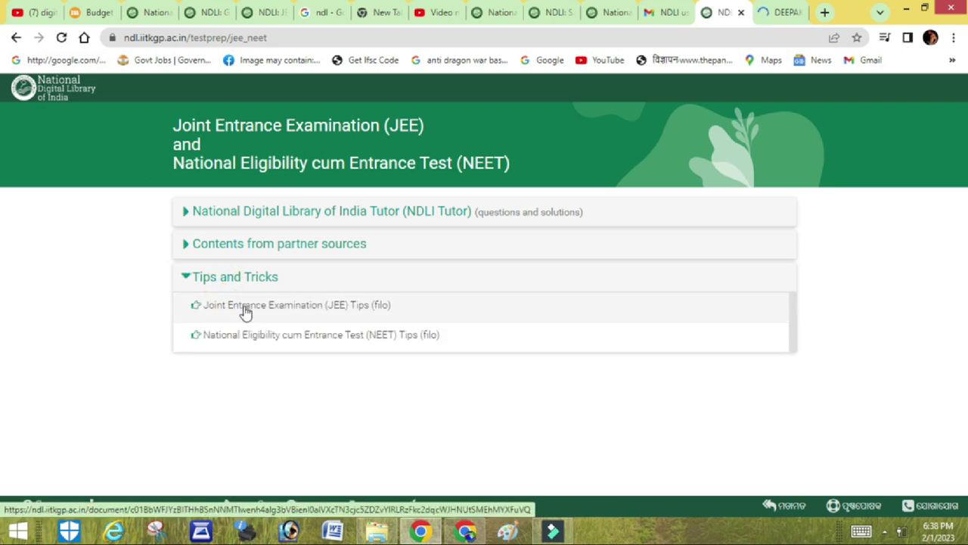
{"action": "left_click", "coordinate": [348, 250]}
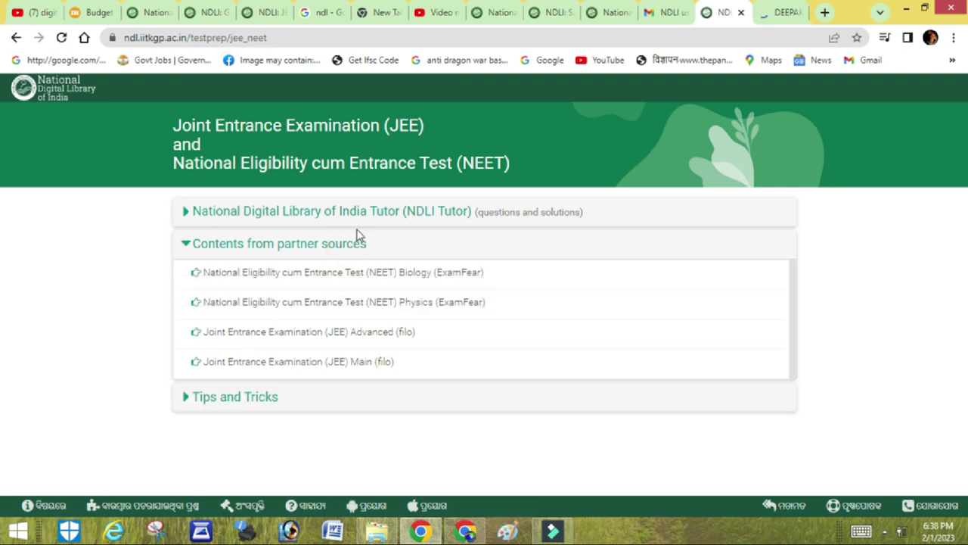
{"action": "left_click", "coordinate": [363, 215]}
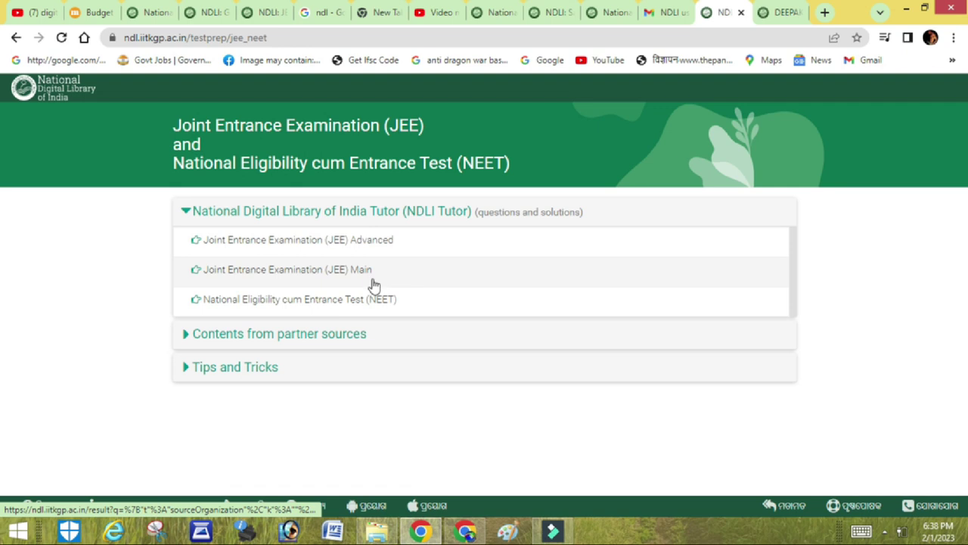
{"action": "left_click", "coordinate": [15, 37]}
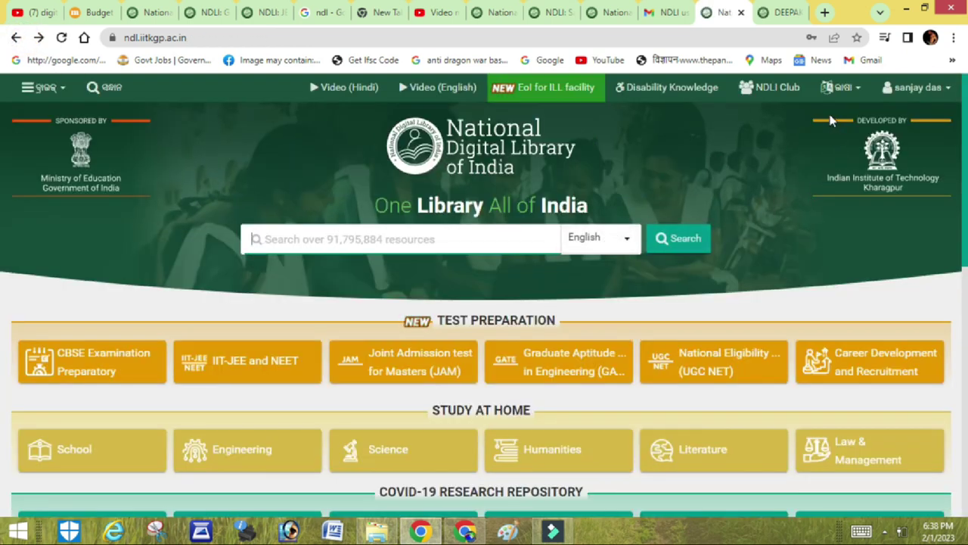
Change the NDLI interface language from Odia to English using the account menu's ଭାଷା dropdown
{"action": "left_click", "coordinate": [918, 92]}
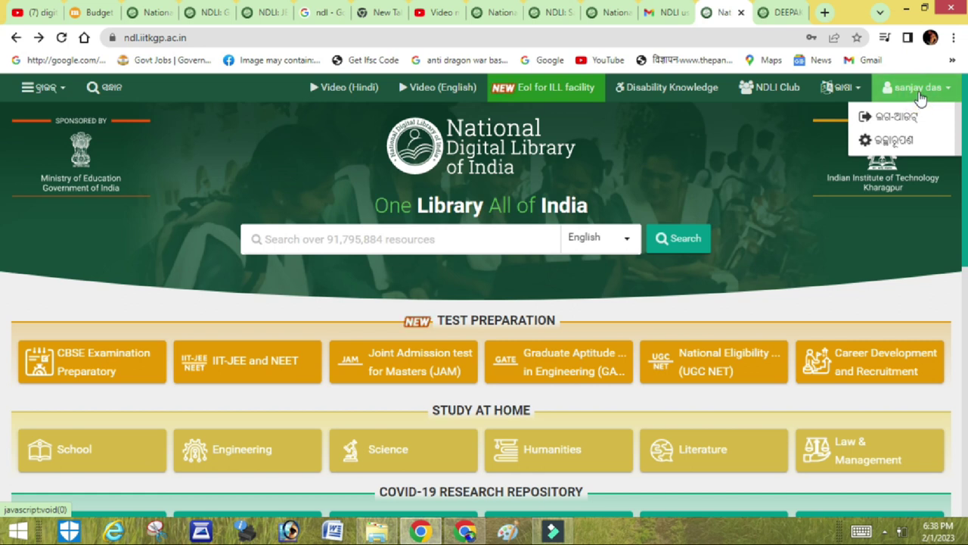
{"action": "left_click", "coordinate": [838, 88]}
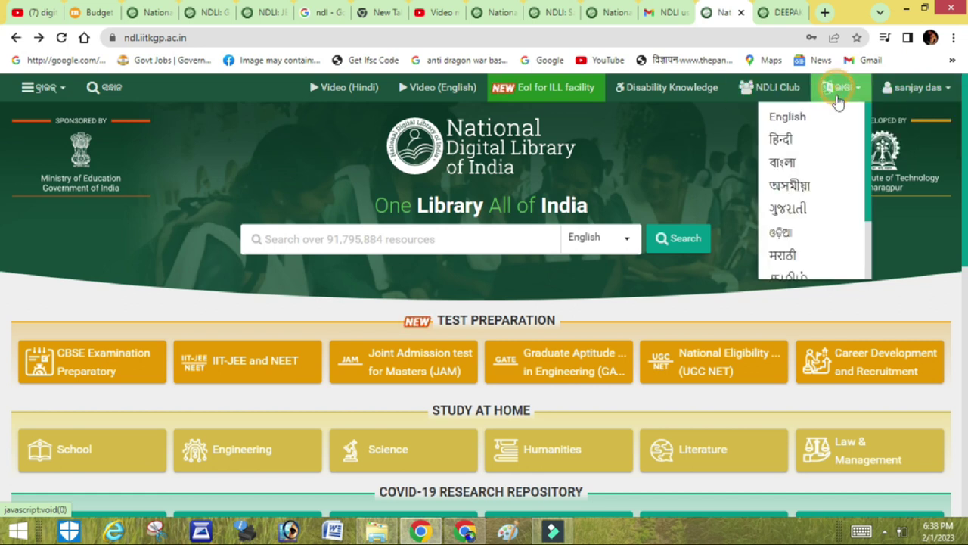
{"action": "left_click", "coordinate": [821, 115]}
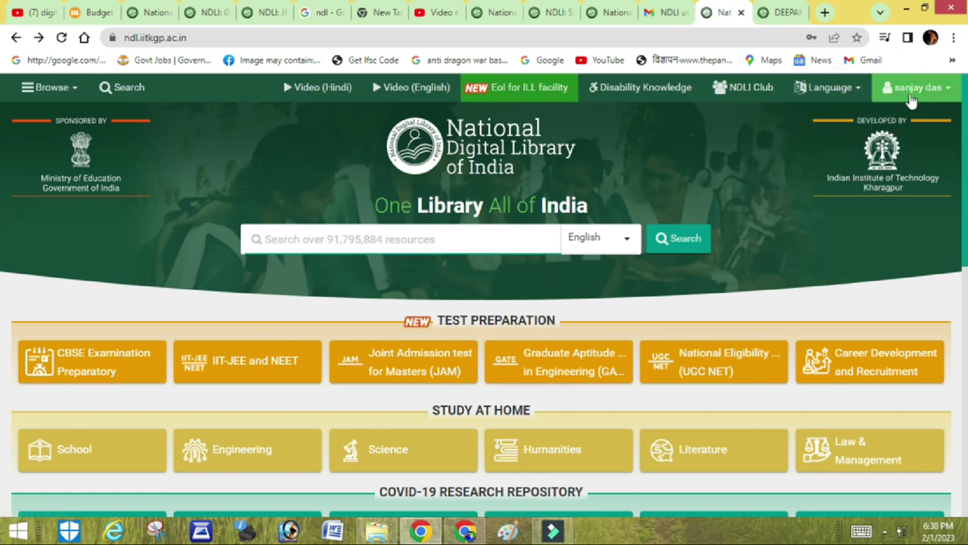